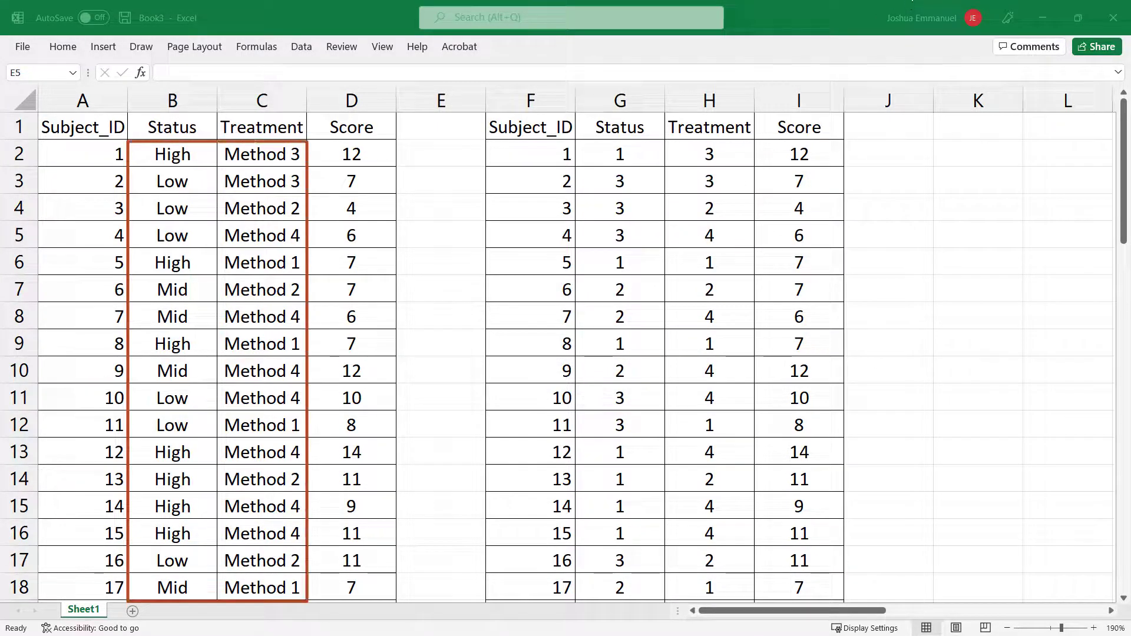
# - Delete the numerically coded copy of the table in columns F to I
pyautogui.click(514, 94)
pyautogui.moveTo(513, 94); pyautogui.dragTo(830, 100)
pyautogui.rightClick(638, 189)
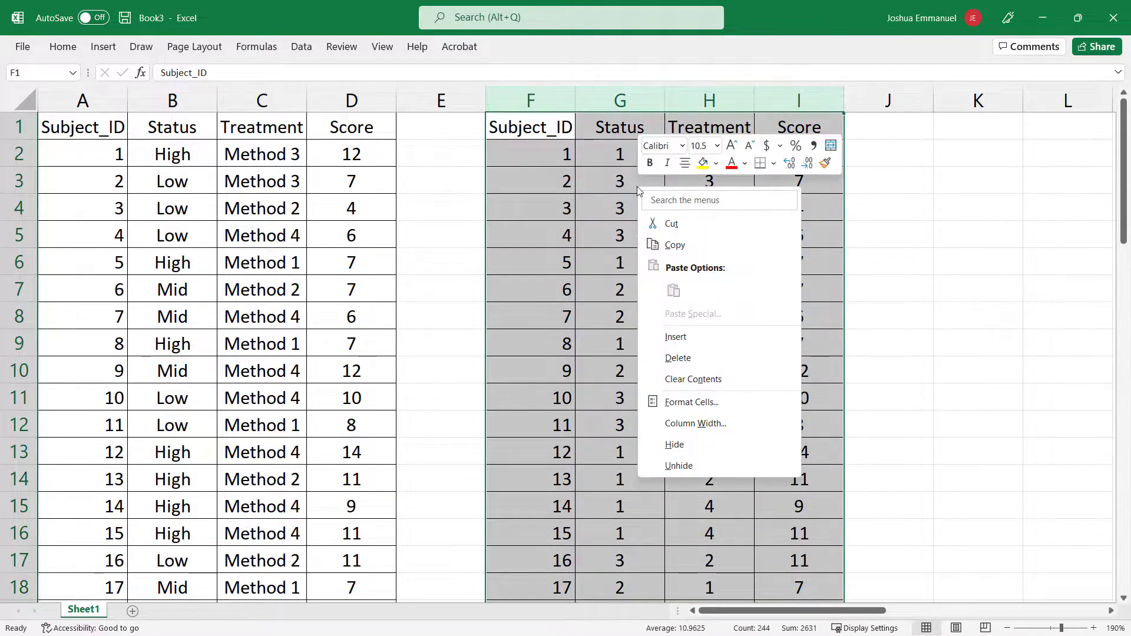
pyautogui.click(676, 357)
pyautogui.click(620, 235)
# - Copy the Method 1 label from C6 into F1 as a heading
pyautogui.click(530, 128)
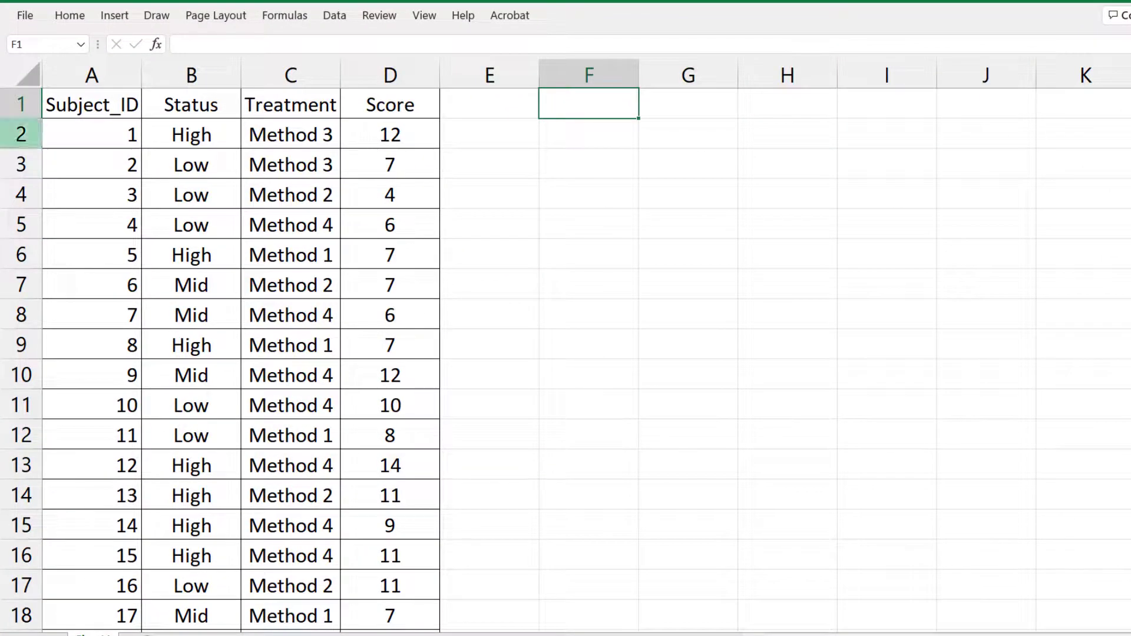
pyautogui.click(280, 253)
pyautogui.hotkey('ctrl', 'c')
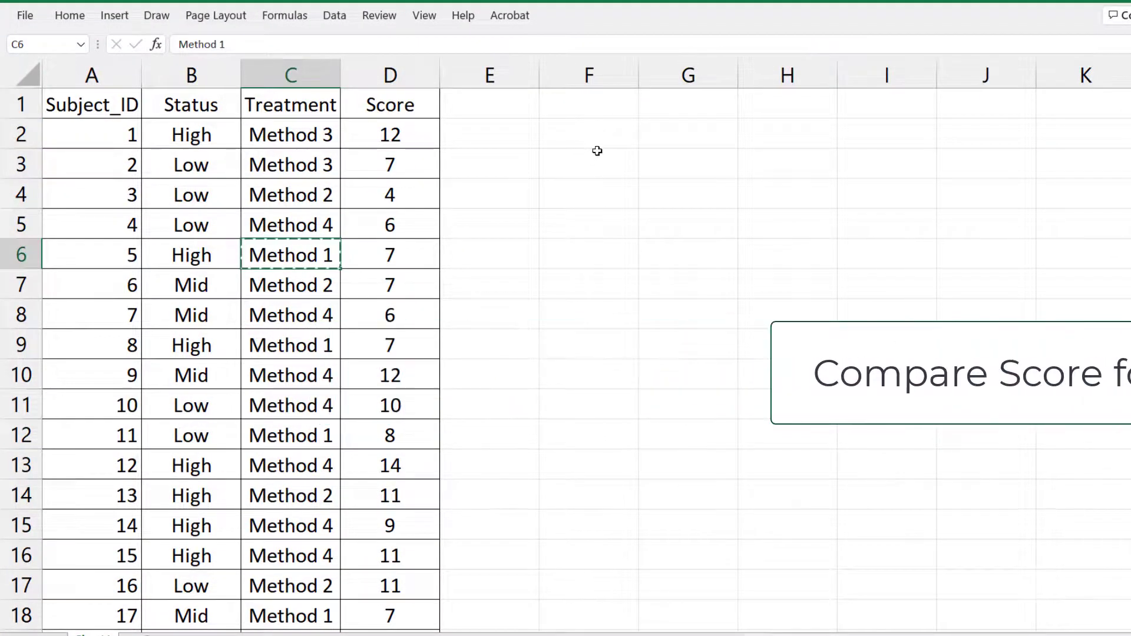
pyautogui.click(584, 104)
pyautogui.hotkey('ctrl', 'v')
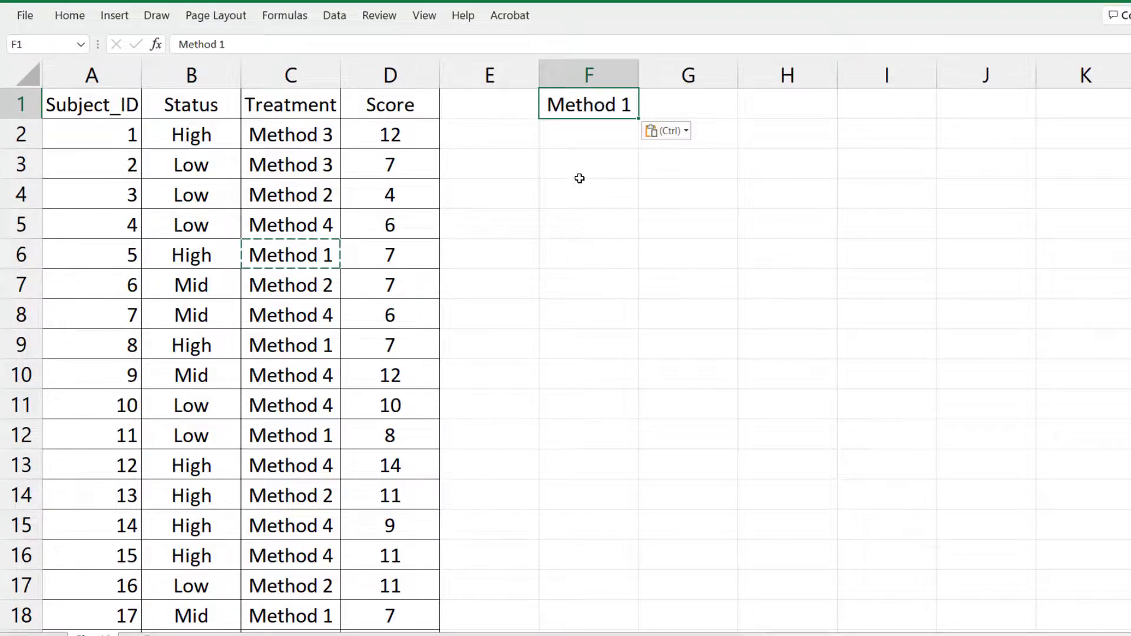
# - Enter =FILTER($B$2:$D$61,$C$2:$C$61=F1) in F2 to spill the Method 1 rows
pyautogui.click(575, 132)
pyautogui.write('=')
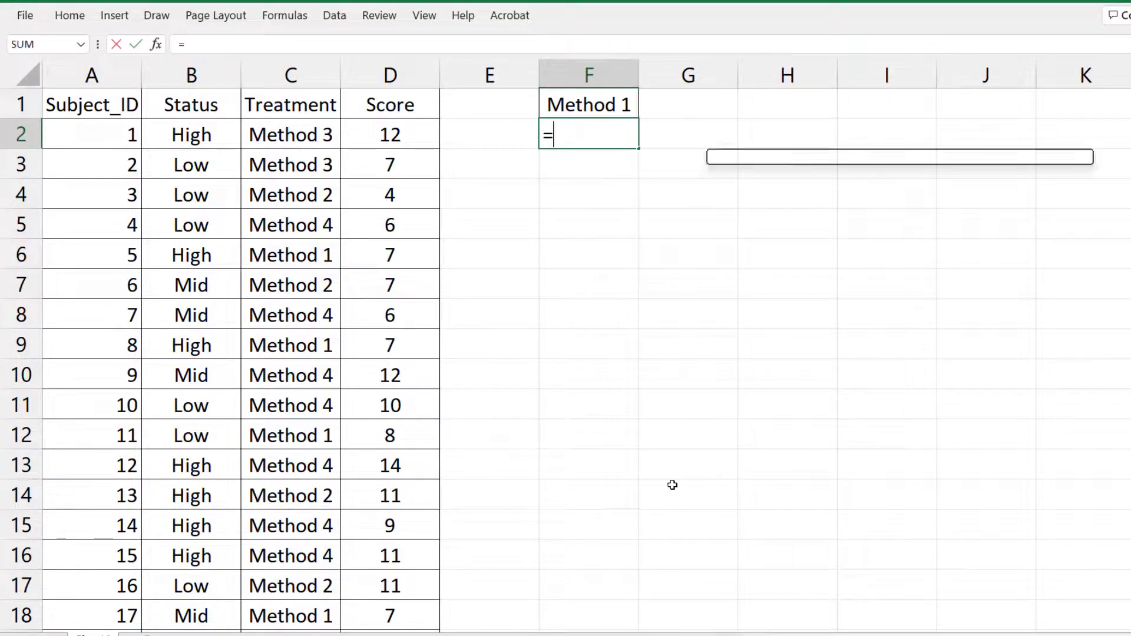
pyautogui.write('filter')
pyautogui.press('Tab')
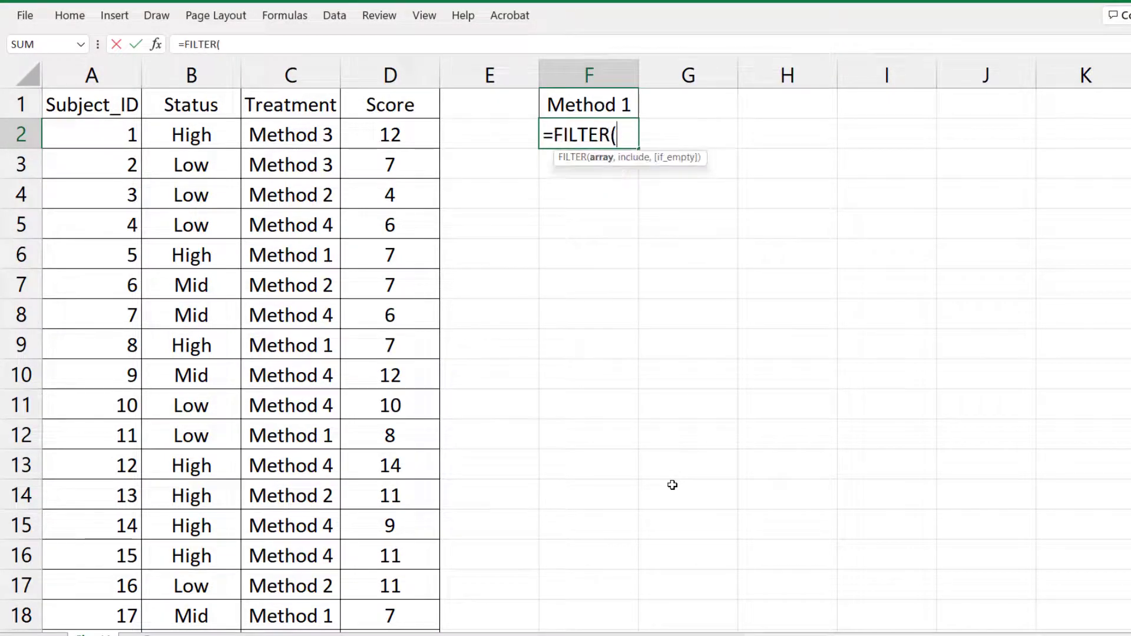
pyautogui.moveTo(194, 134); pyautogui.dragTo(341, 631)
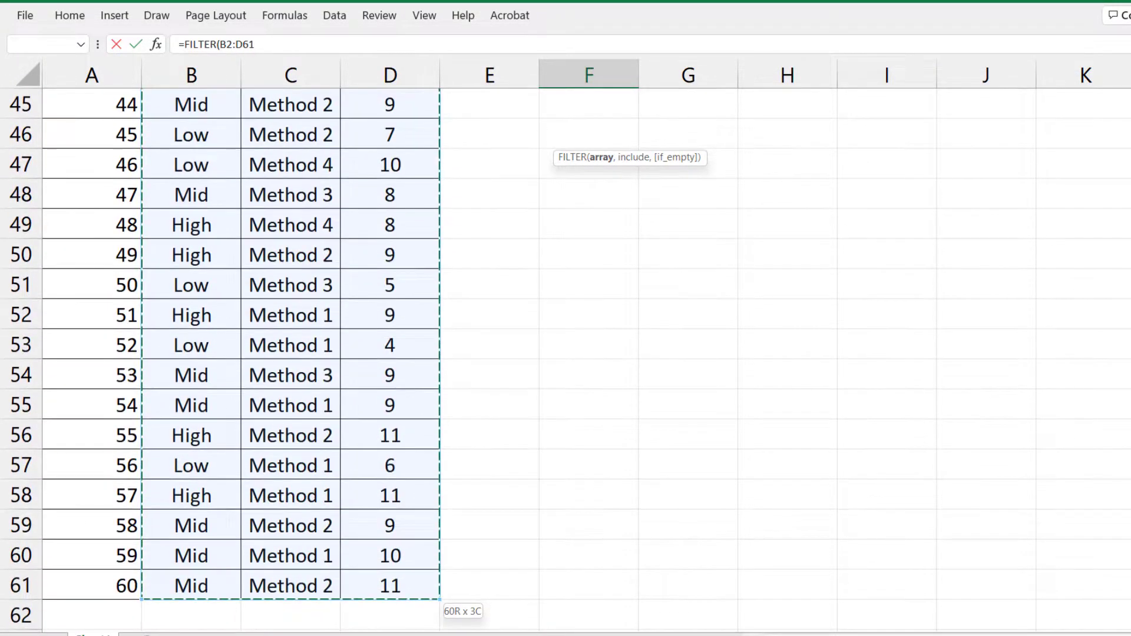
pyautogui.press('F4')
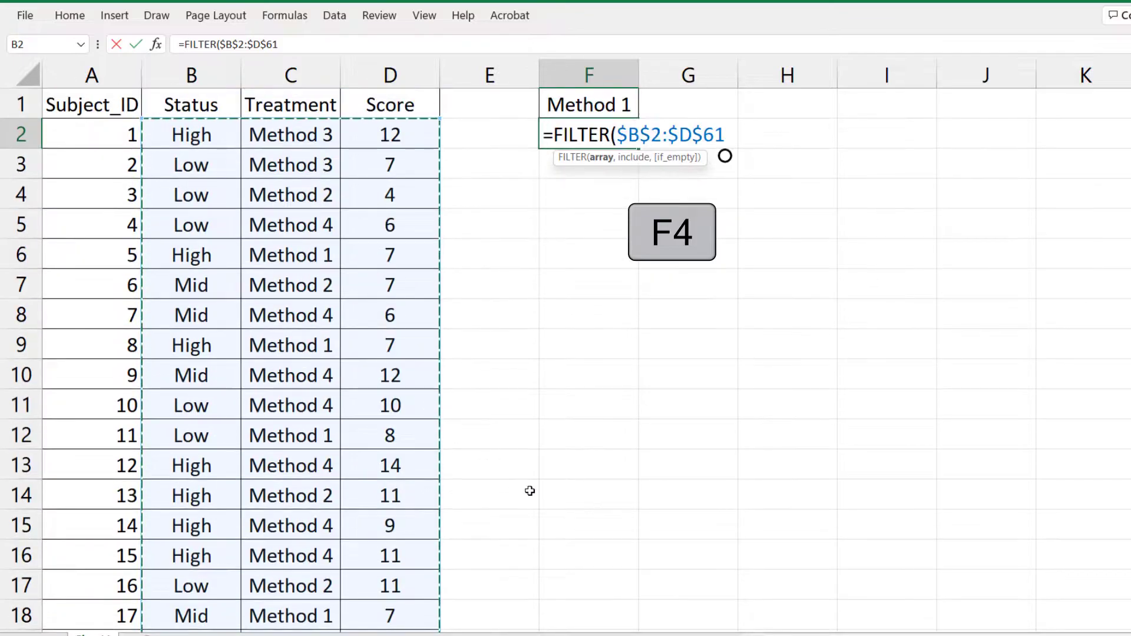
pyautogui.write(',')
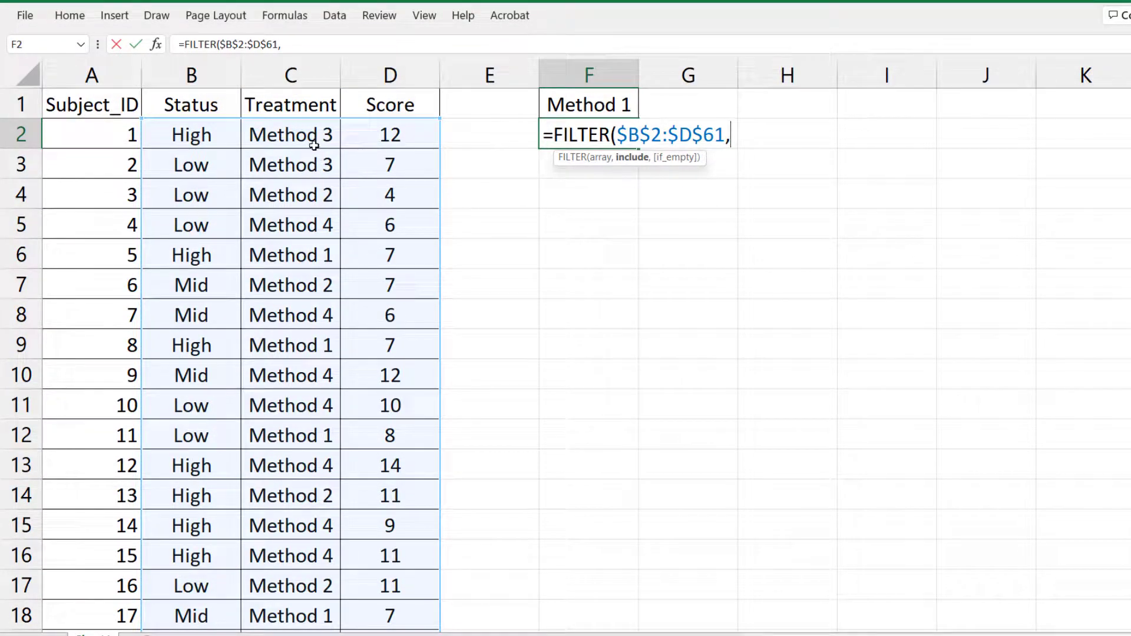
pyautogui.moveTo(314, 145); pyautogui.dragTo(306, 512)
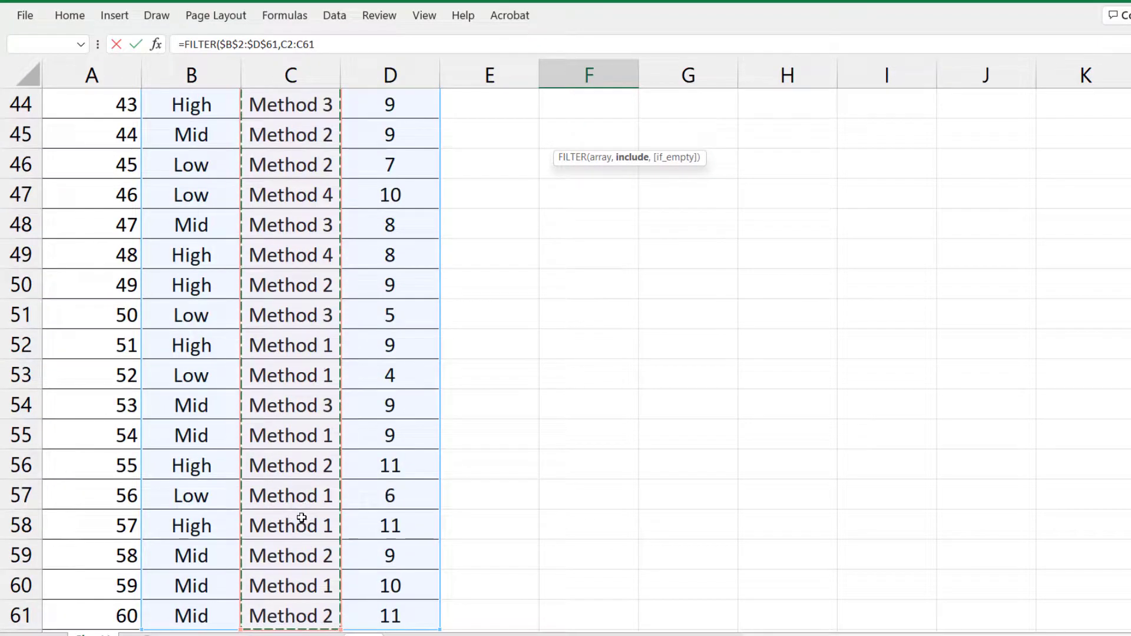
pyautogui.press('F4')
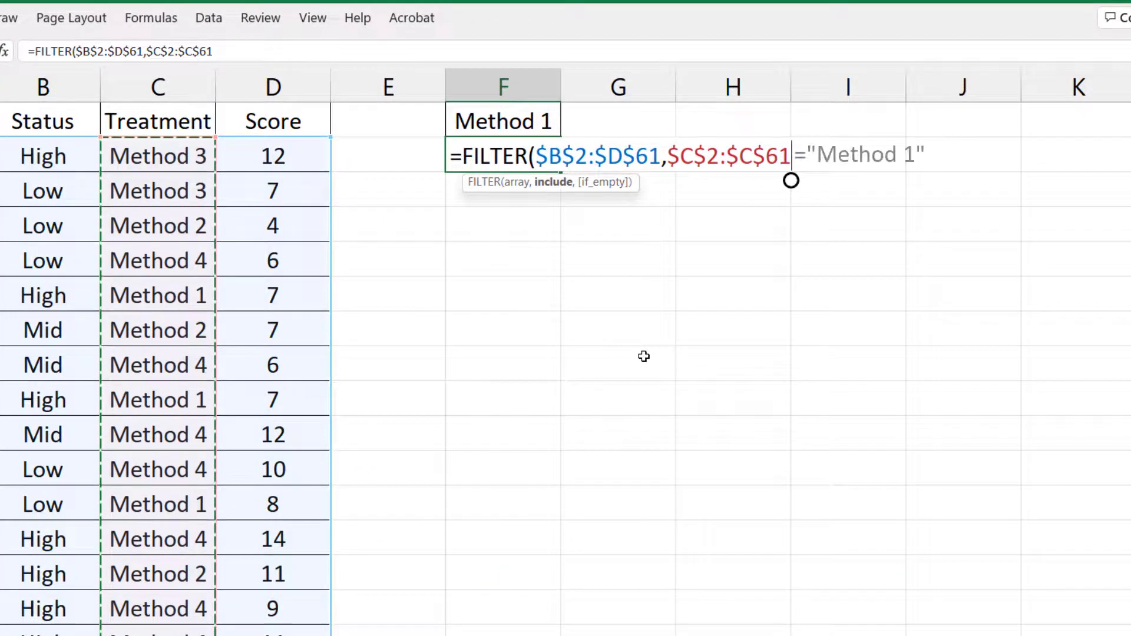
pyautogui.write('=')
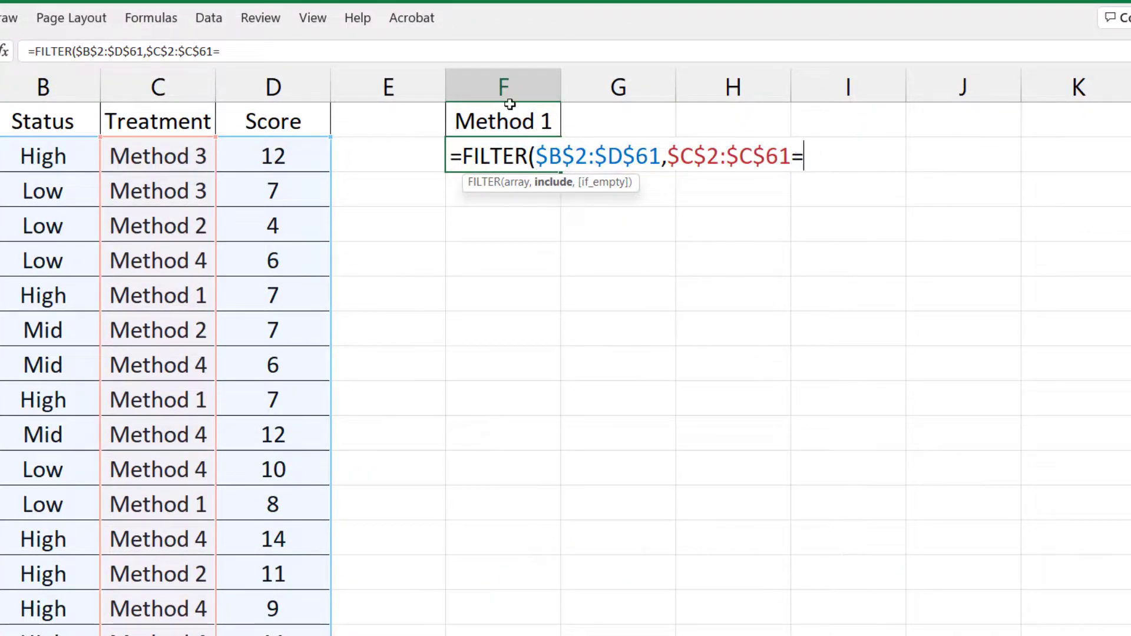
pyautogui.click(517, 124)
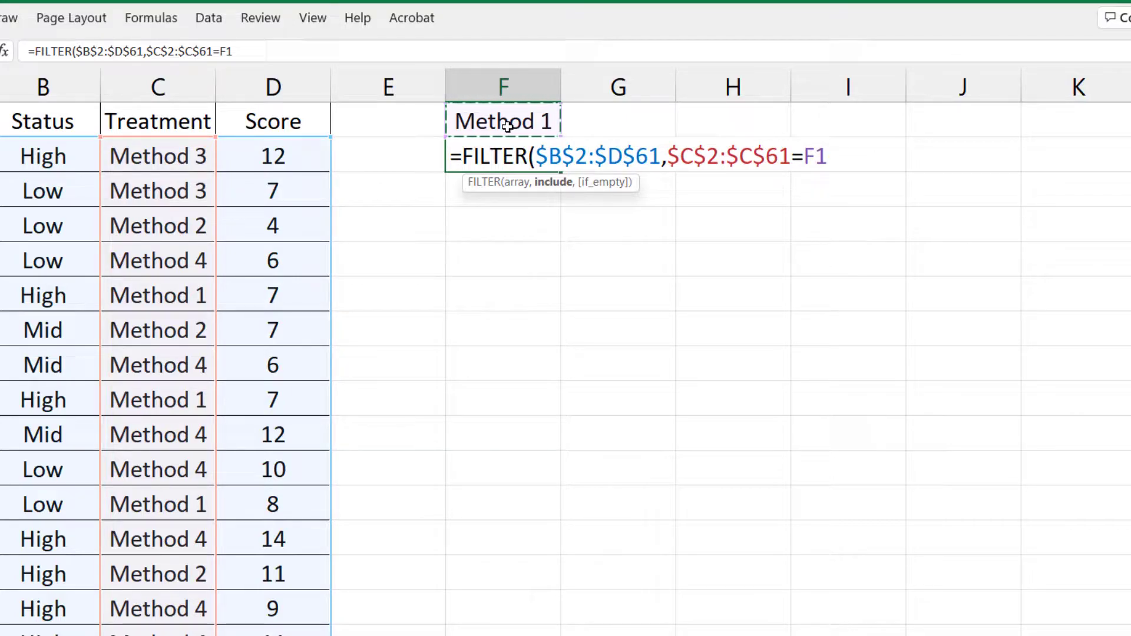
pyautogui.press('Return')
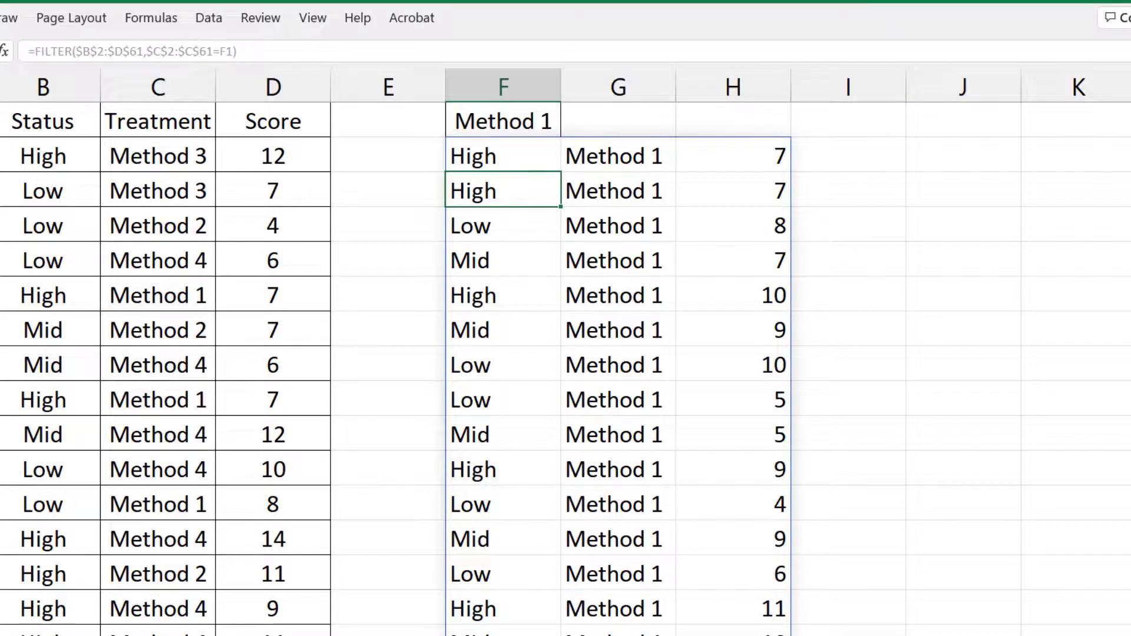
# - Wrap F2's formula as FILTER(FILTER(...),{0,0,1}) so only Method 1 scores spill
pyautogui.doubleClick(505, 156)
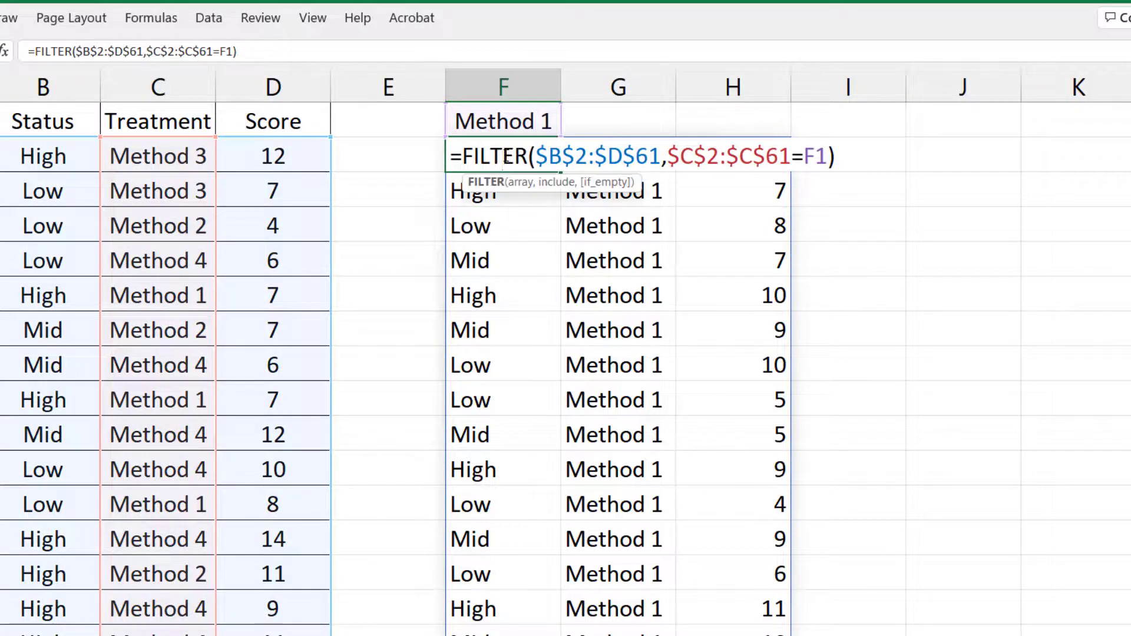
pyautogui.write('FILTER')
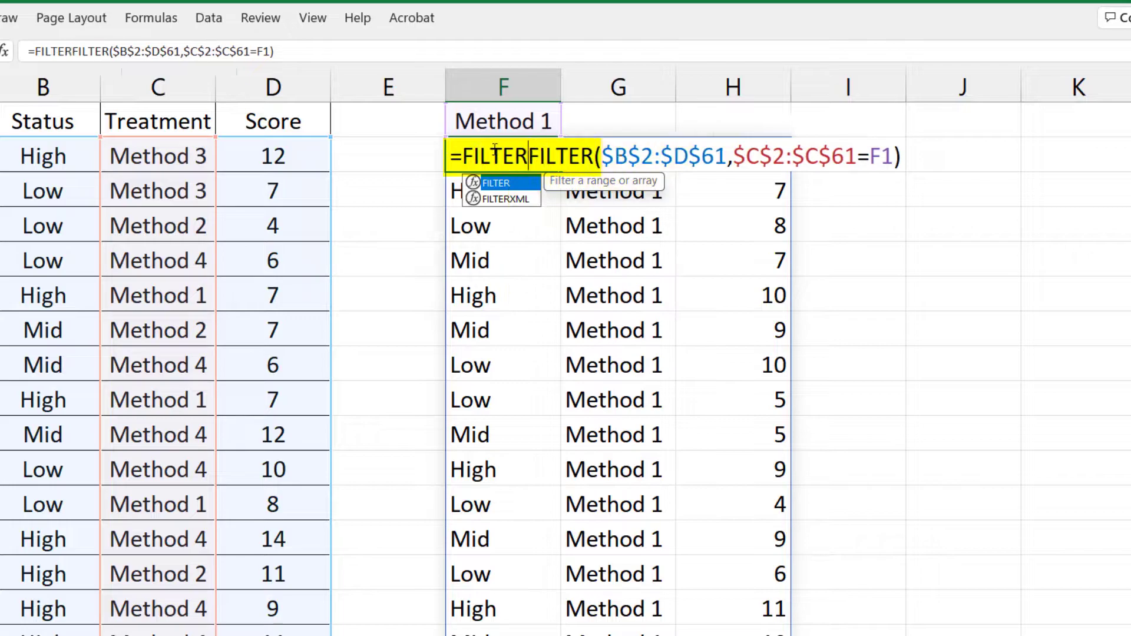
pyautogui.write('(')
pyautogui.press('End')
pyautogui.write(',')
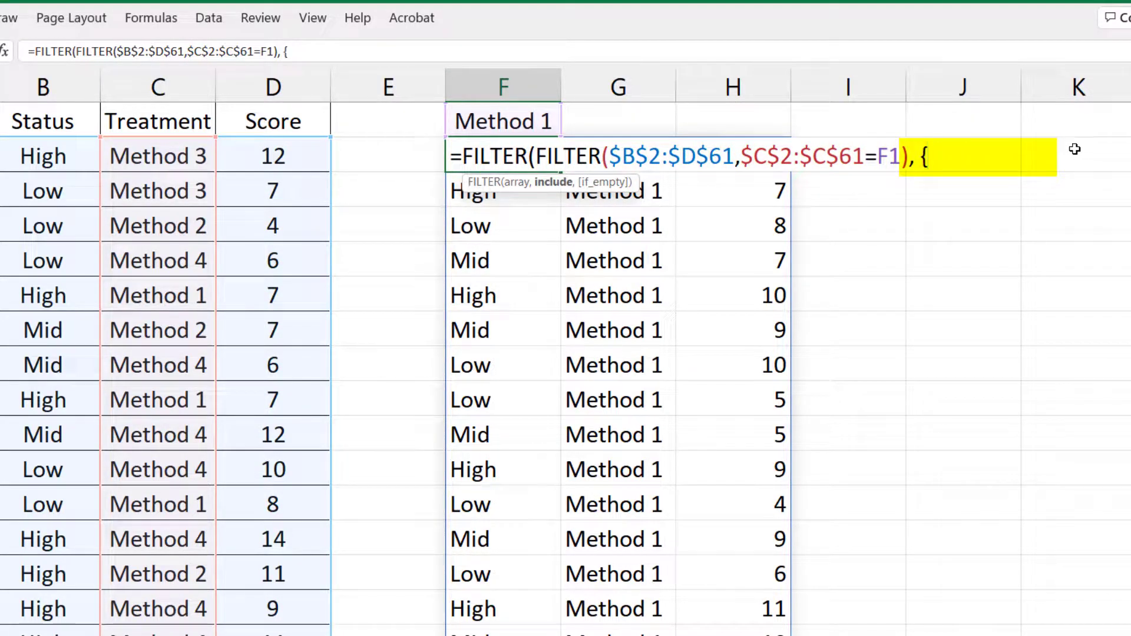
pyautogui.write(' {0, 0')
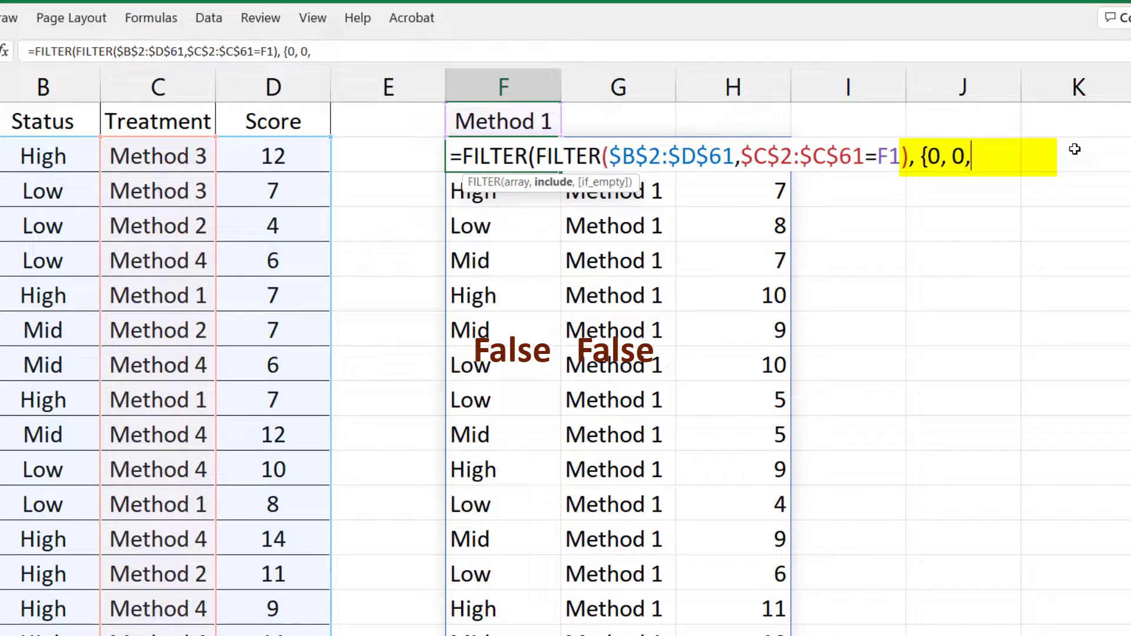
pyautogui.write(', 1')
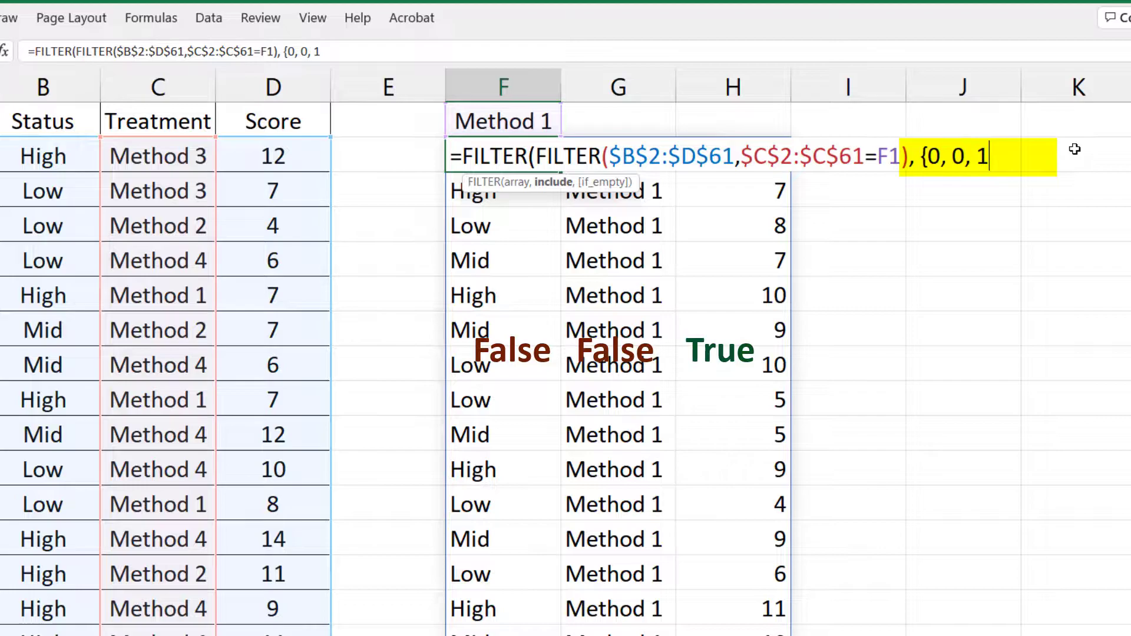
pyautogui.write('})')
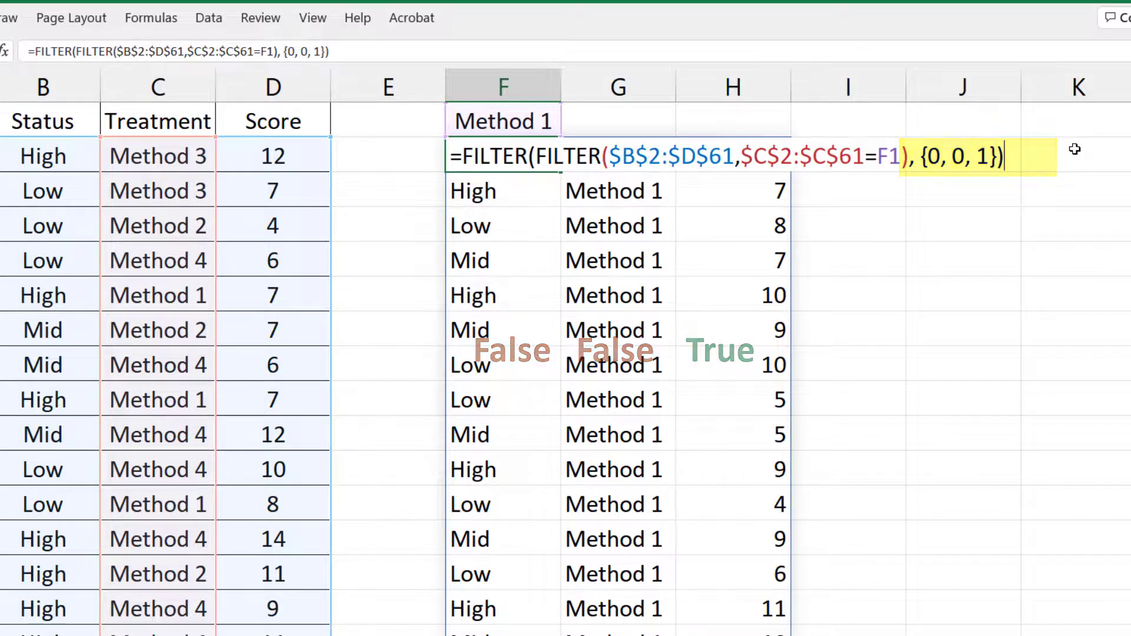
pyautogui.press('Return')
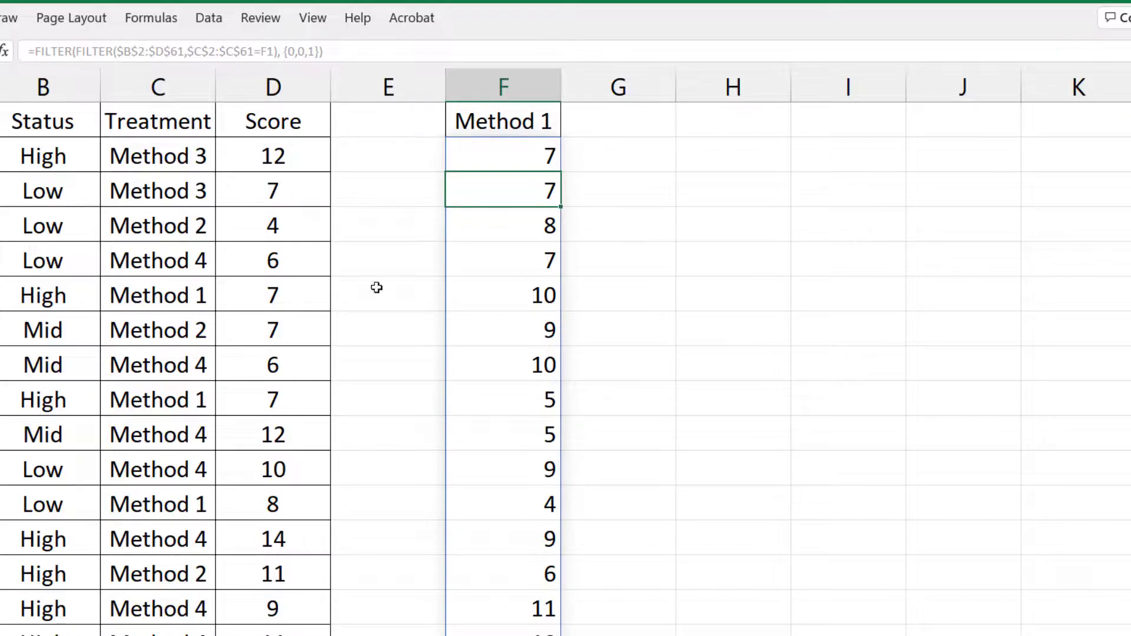
# - Add Method 2, Method 3 and Method 4 headings beside Method 1 in G1:I1
pyautogui.click(185, 224)
pyautogui.hotkey('ctrl', 'c')
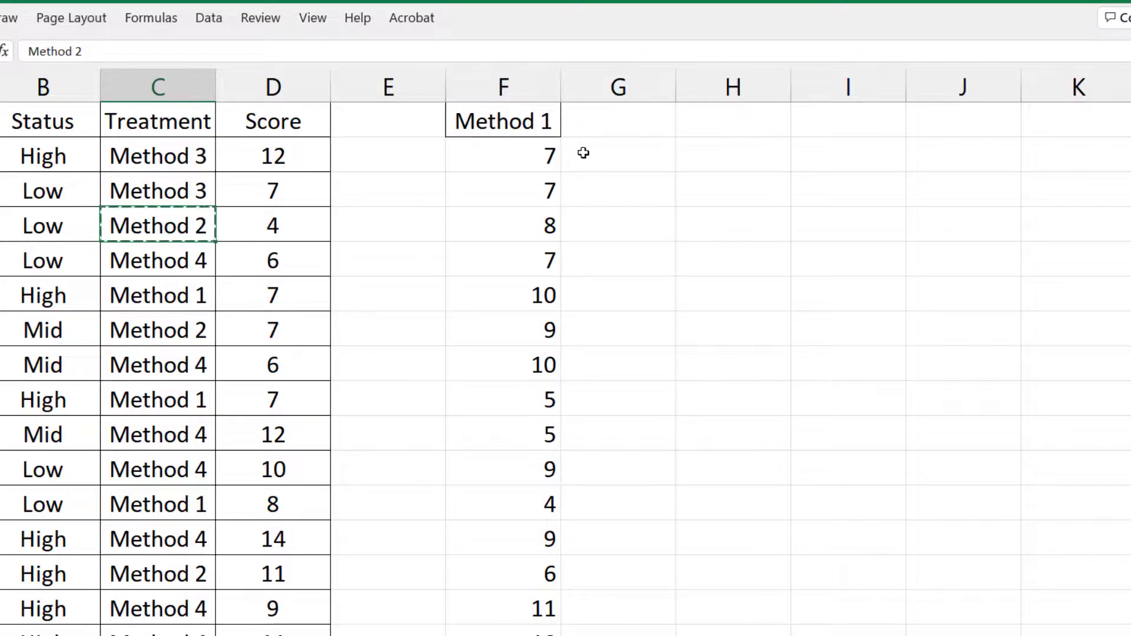
pyautogui.click(601, 119)
pyautogui.hotkey('ctrl', 'v')
pyautogui.moveTo(510, 120); pyautogui.dragTo(872, 137)
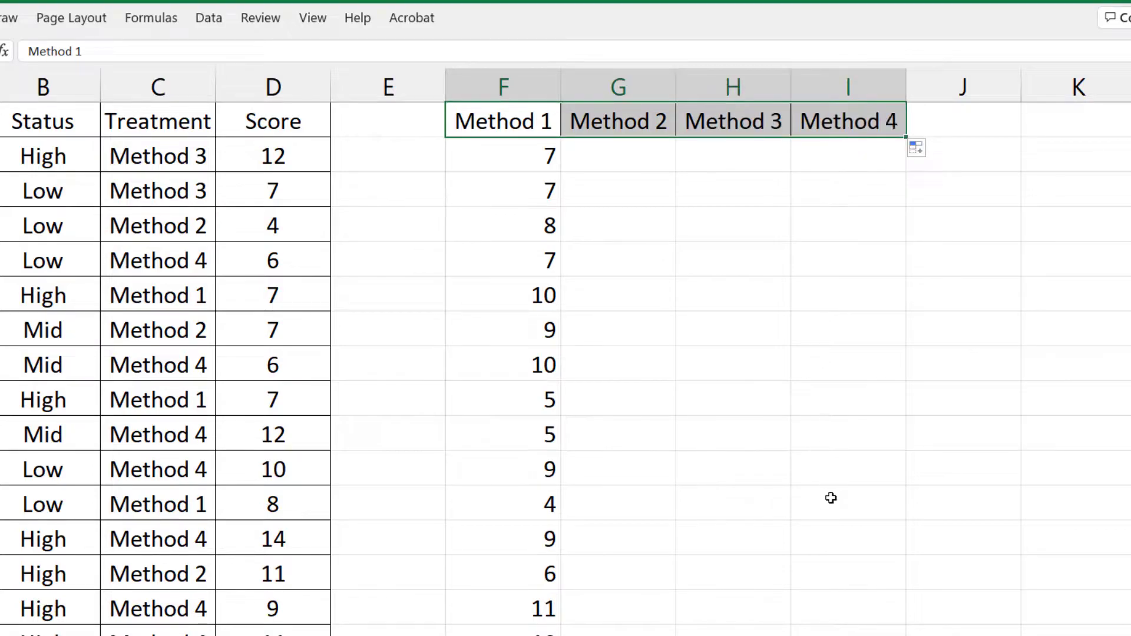
# - Fill the F2 FILTER formula right across the Method 2–4 columns
pyautogui.click(546, 152)
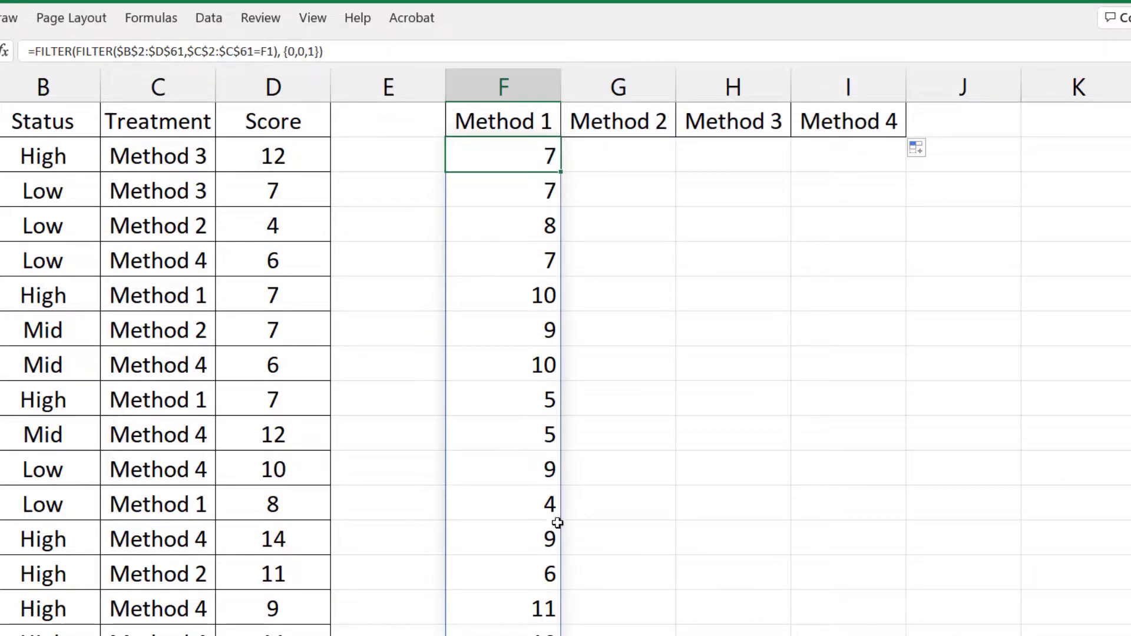
pyautogui.moveTo(561, 173); pyautogui.dragTo(861, 168)
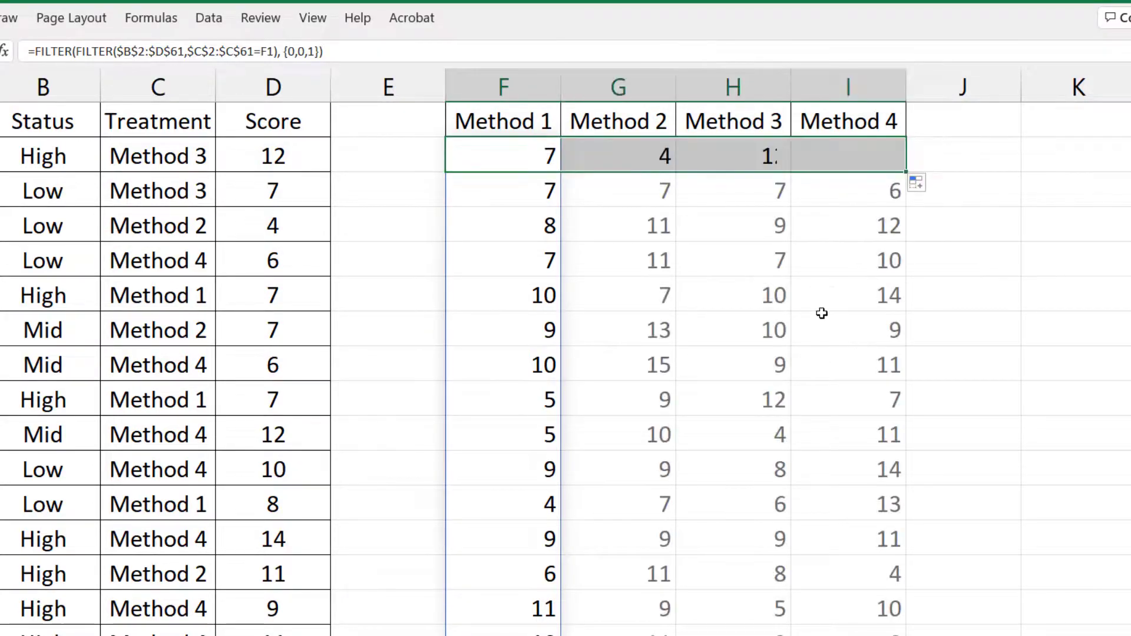
pyautogui.click(1118, 149)
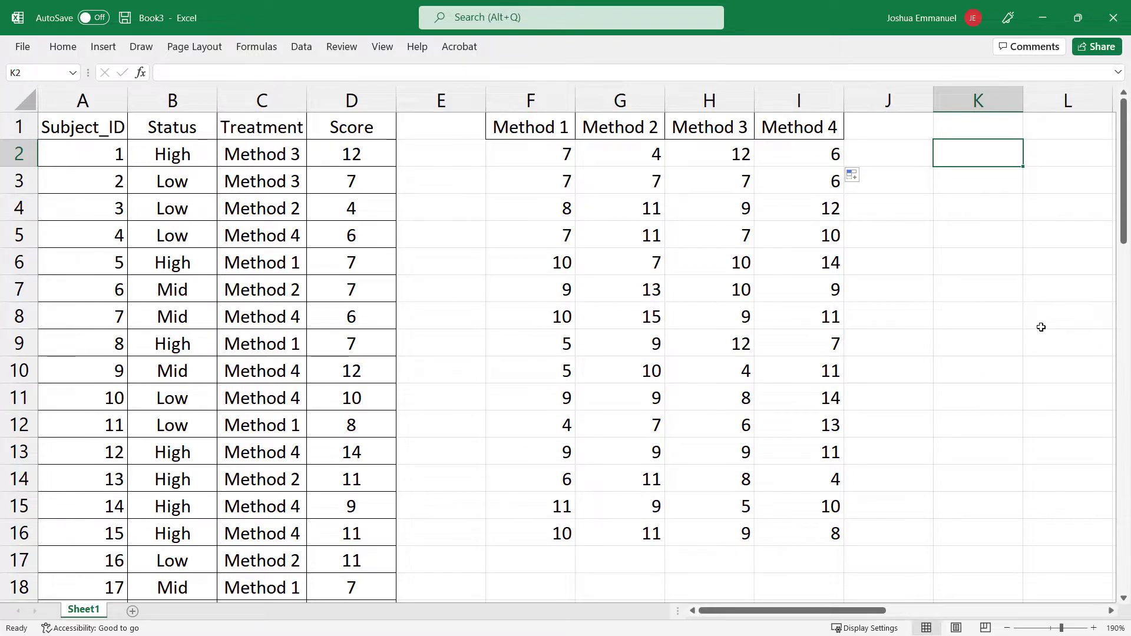
# - Duplicate Sheet1 as the 2-WAY sheet and clear its Method 1–4 score values
pyautogui.rightClick(84, 611)
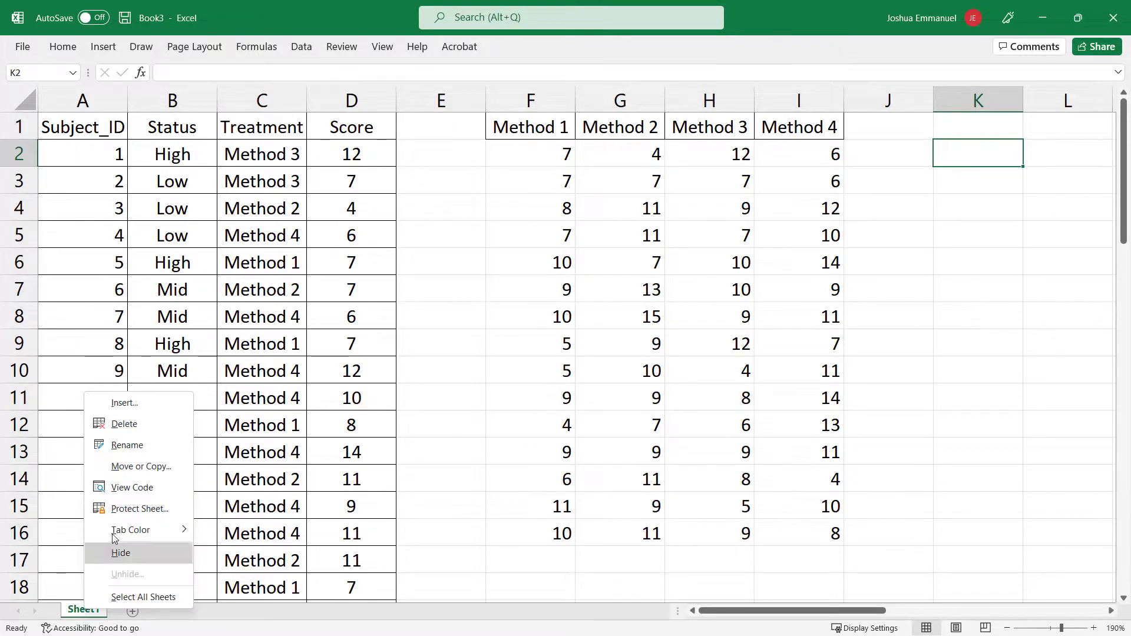
pyautogui.click(152, 467)
pyautogui.click(79, 546)
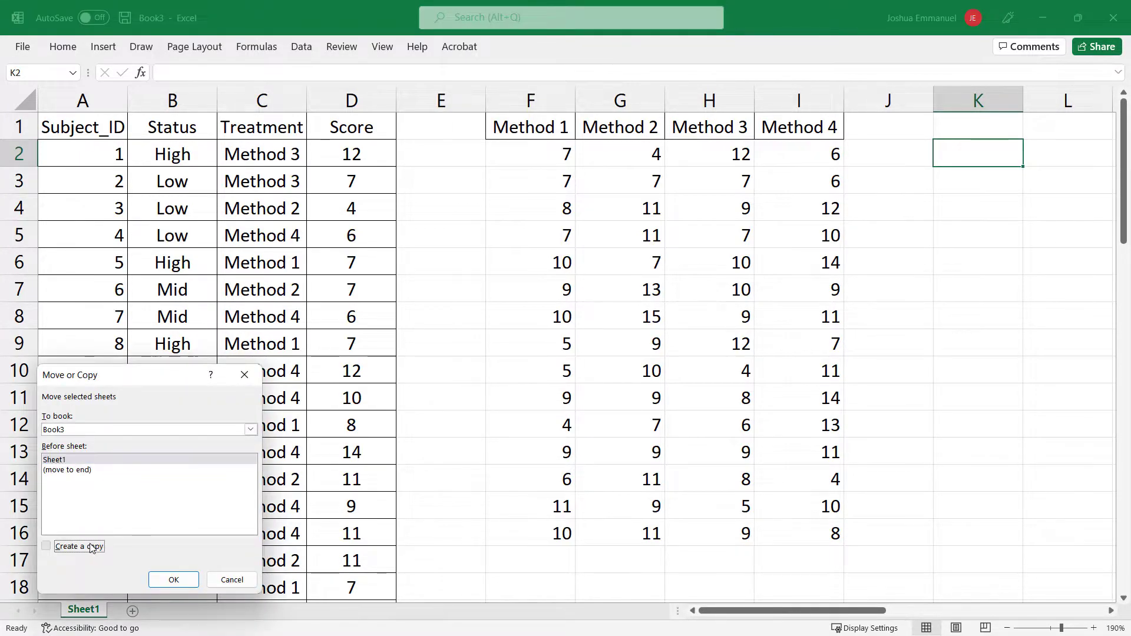
pyautogui.click(174, 580)
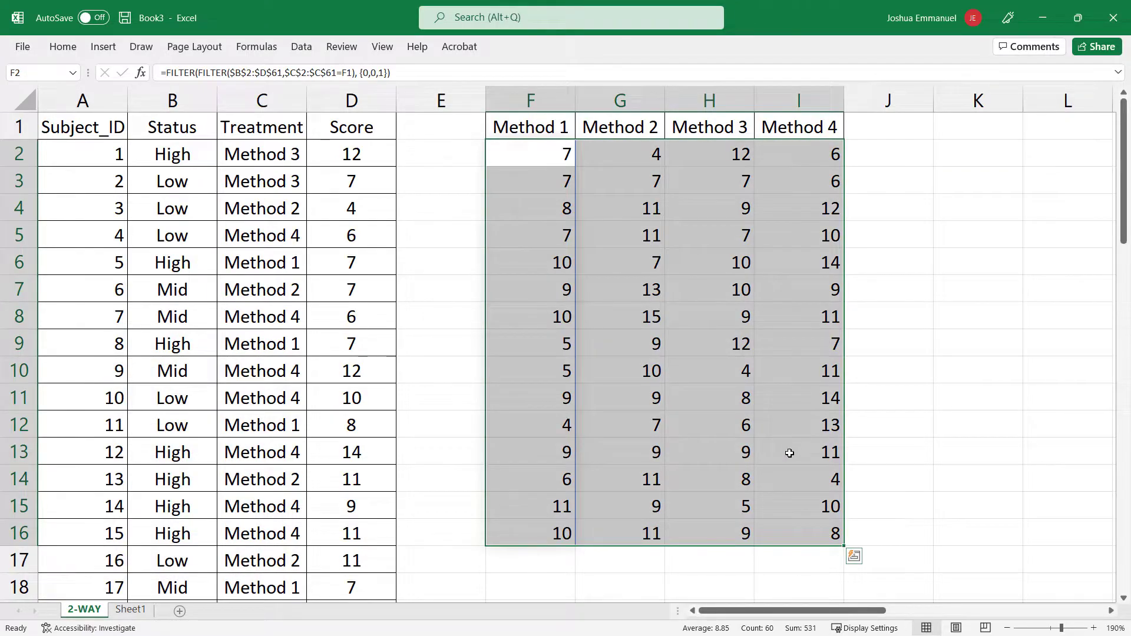
pyautogui.press('Delete')
# - Label cell E2 as 'High'
pyautogui.click(444, 153)
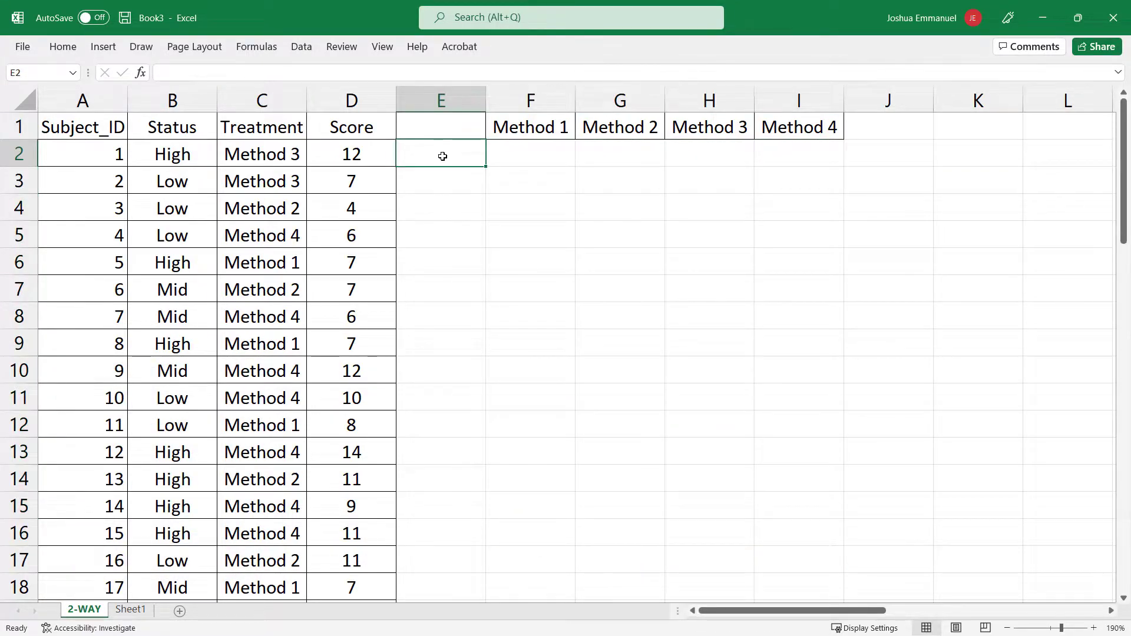
pyautogui.write('High')
pyautogui.press('Tab')
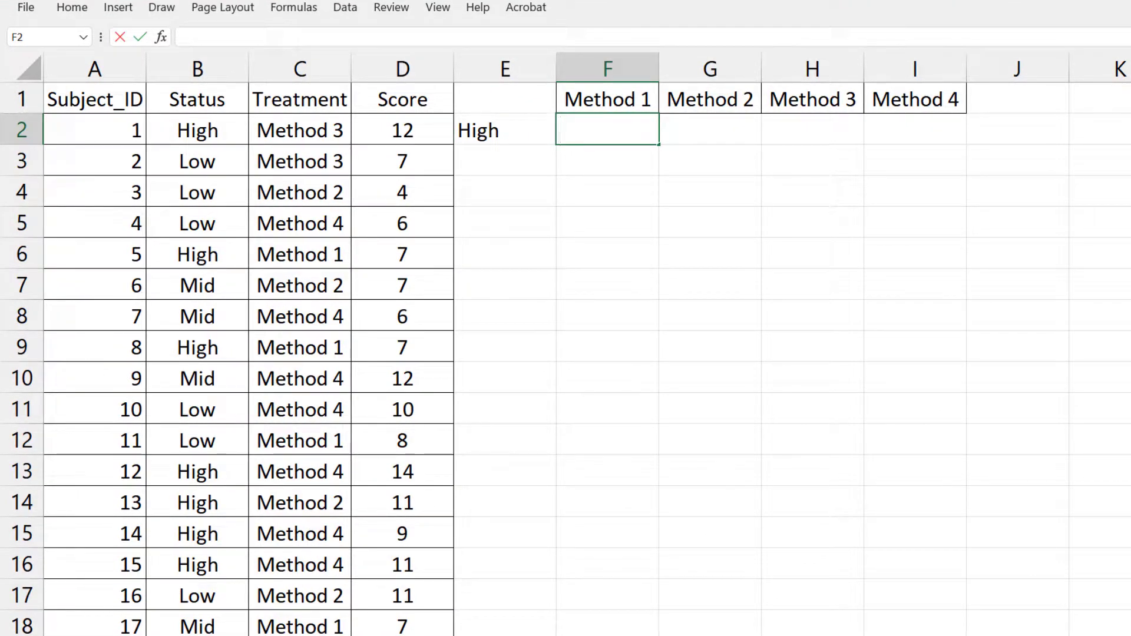
# - Start F2's FILTER over $B$2:$D$61 with the condition Status = "High"
pyautogui.write('=FIL')
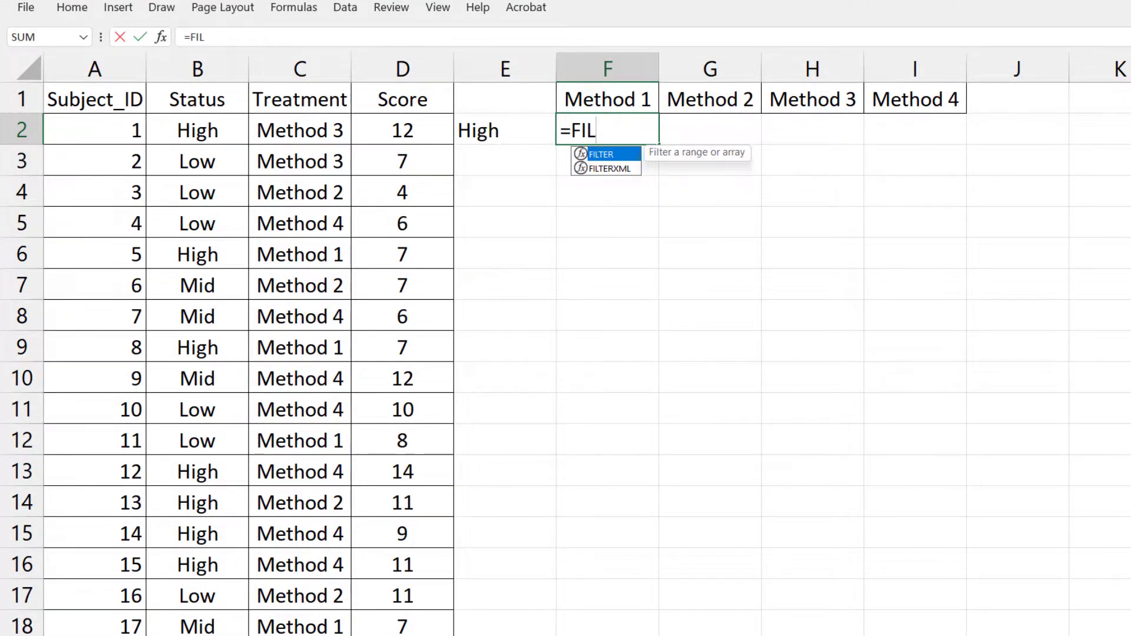
pyautogui.press('Tab')
pyautogui.moveTo(197, 128); pyautogui.dragTo(387, 137)
pyautogui.hotkey('ctrl', 'shift', 'Down')
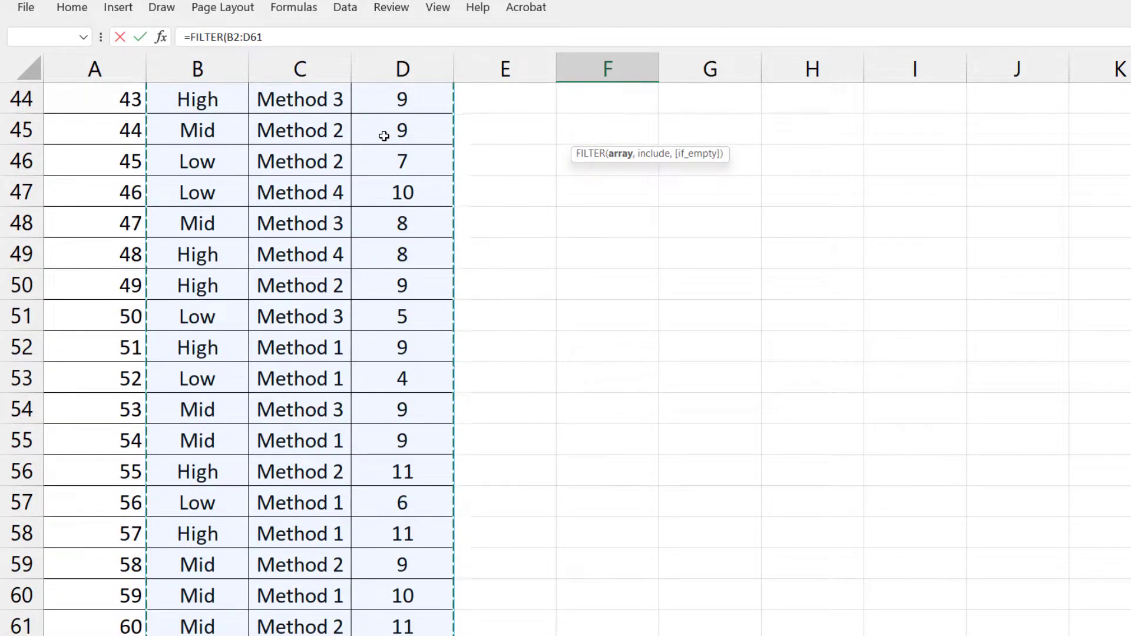
pyautogui.press('F4')
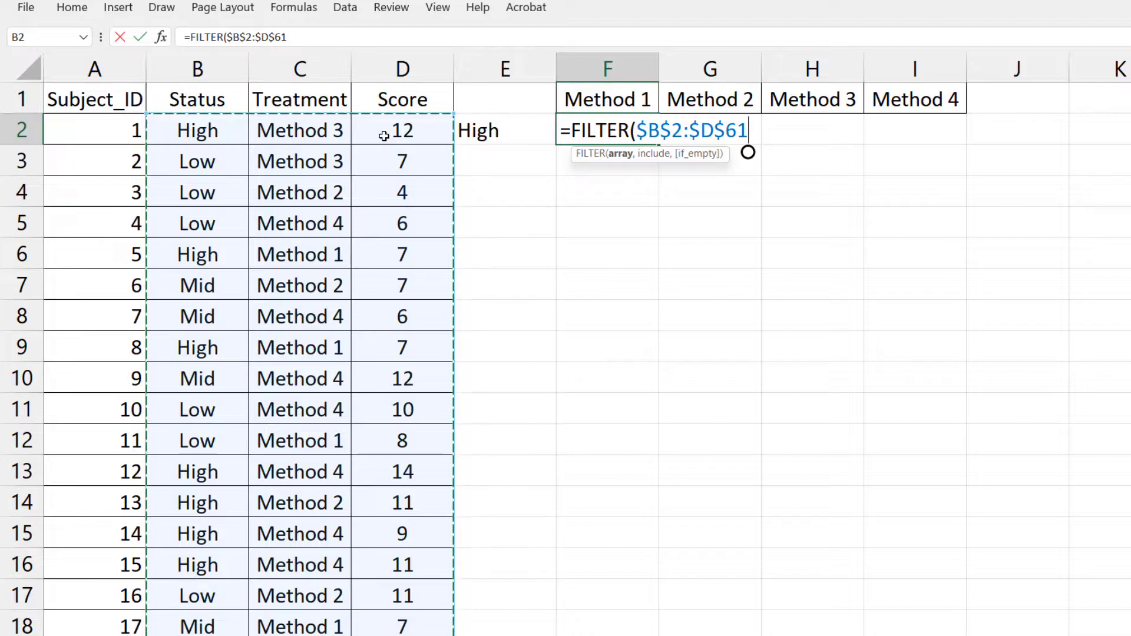
pyautogui.write(',')
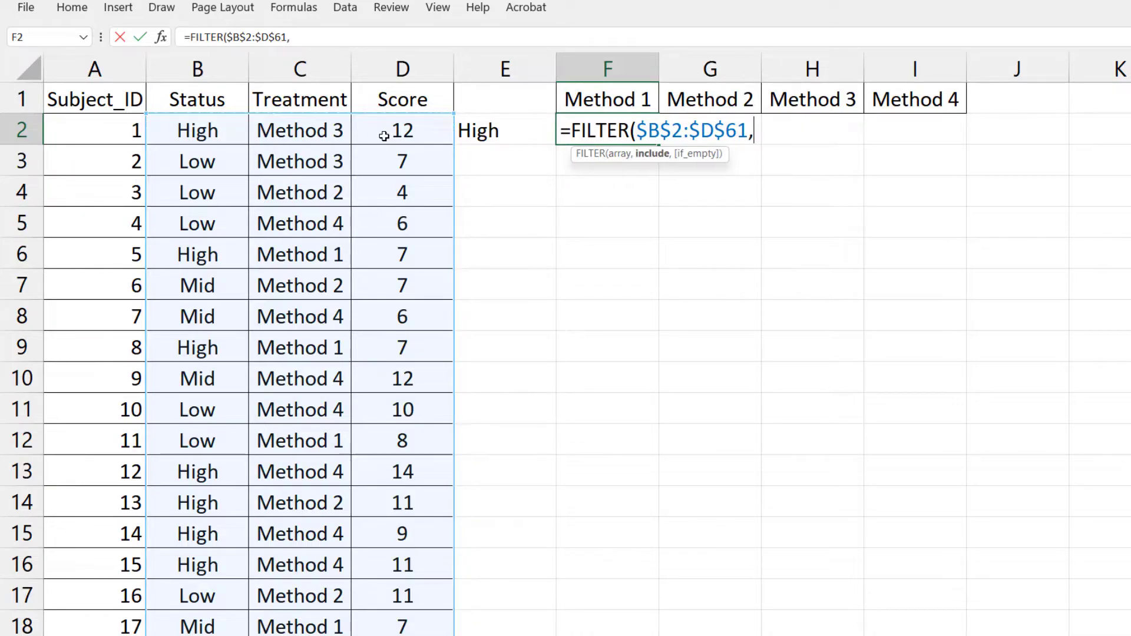
pyautogui.click(221, 127)
pyautogui.hotkey('ctrl', 'shift', 'Down')
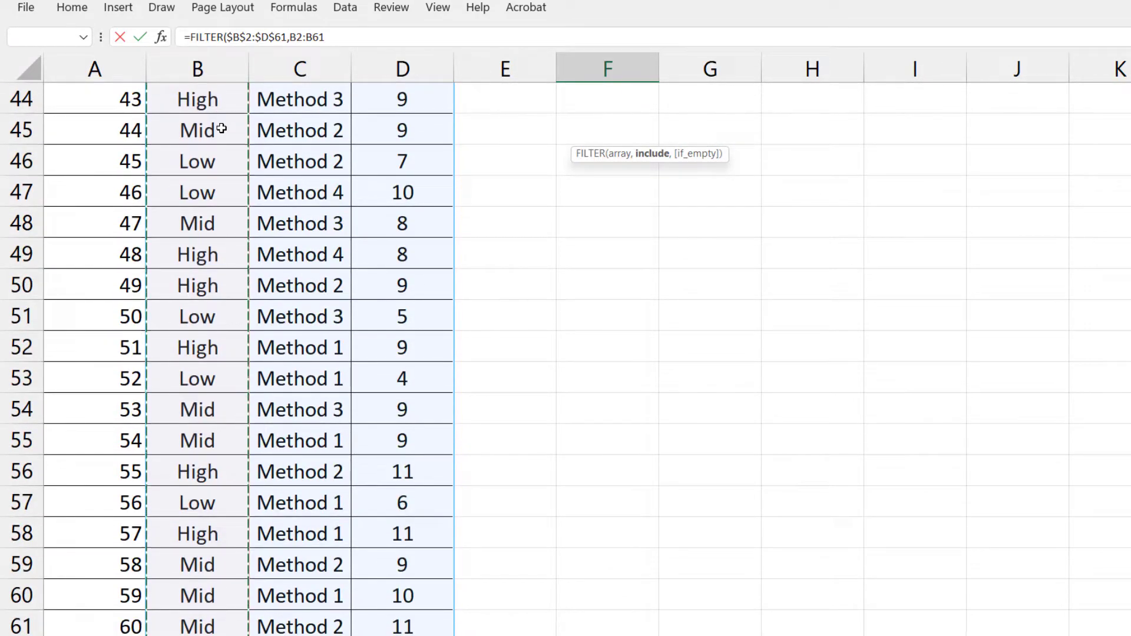
pyautogui.press('F4')
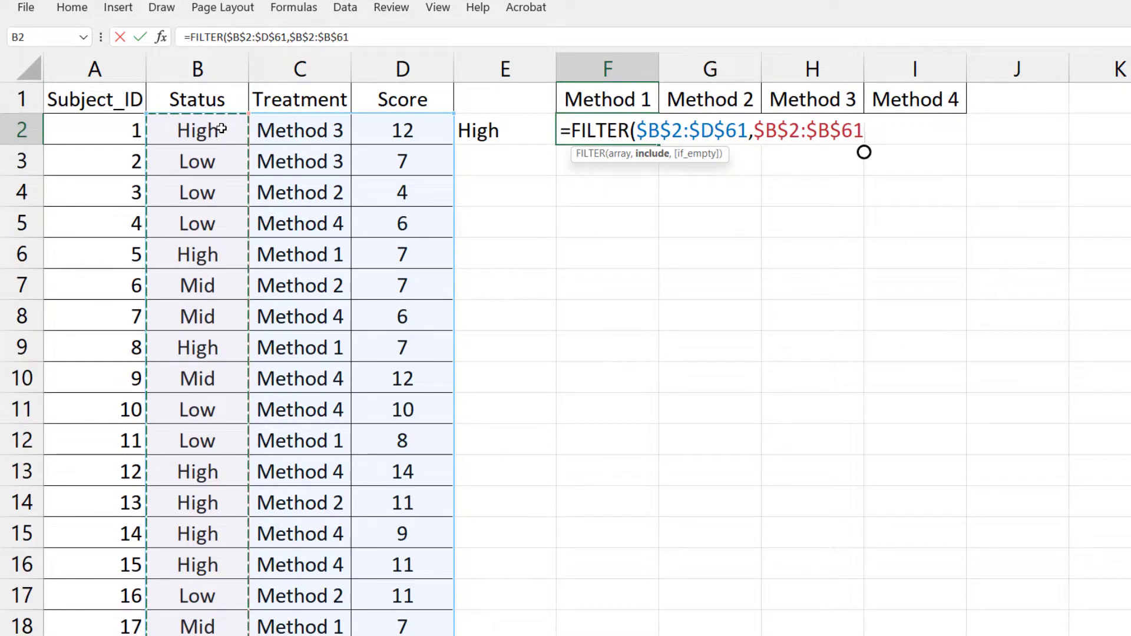
pyautogui.write('="H')
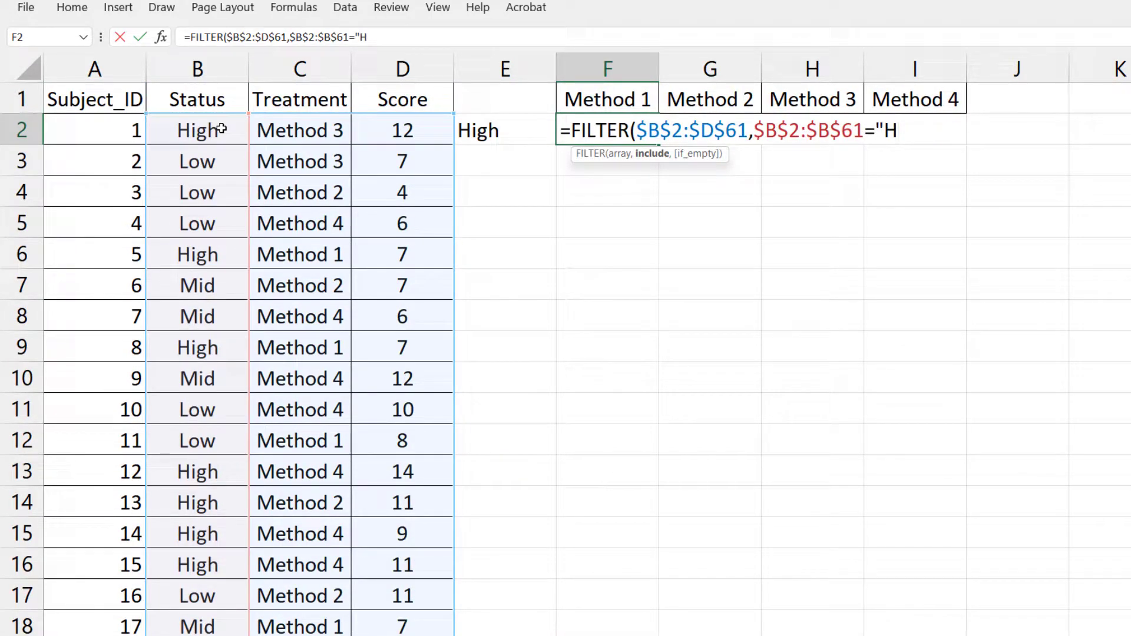
pyautogui.write('igh")')
# - Multiply in a Treatment = F$1 condition and commit the two-condition FILTER
pyautogui.click(758, 118)
pyautogui.write('(')
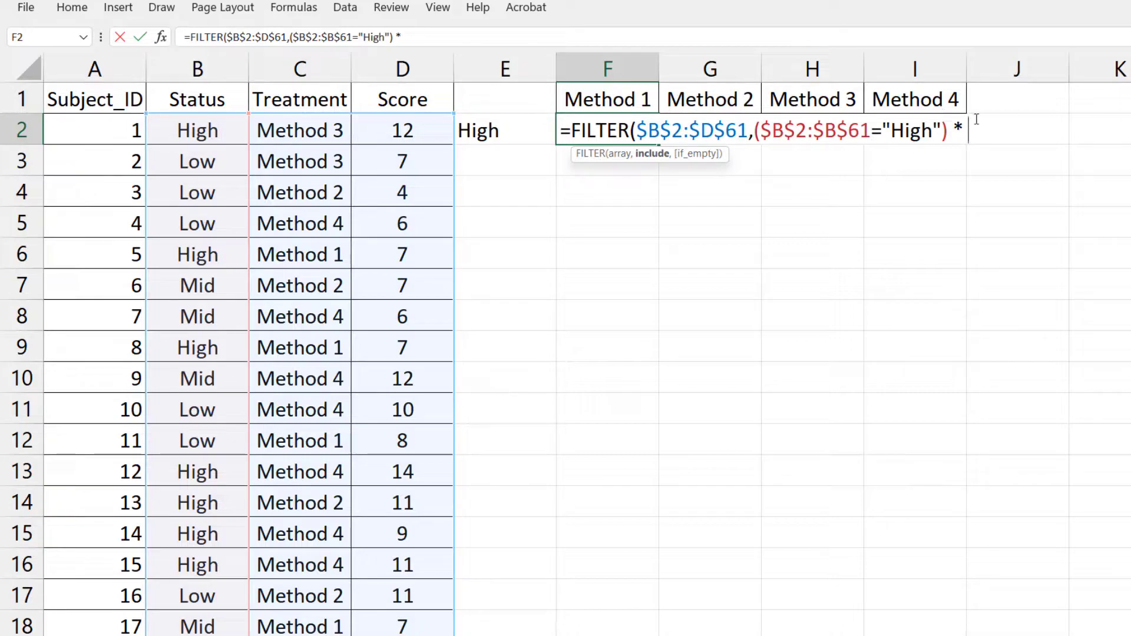
pyautogui.click(320, 134)
pyautogui.hotkey('ctrl', 'shift', 'Down')
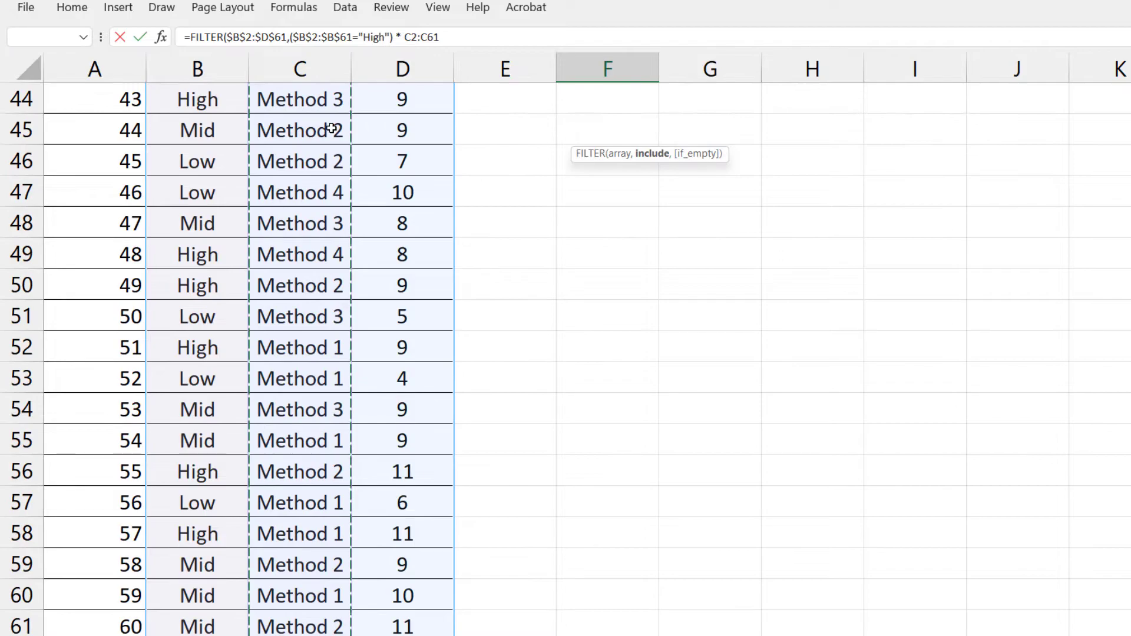
pyautogui.press('F4')
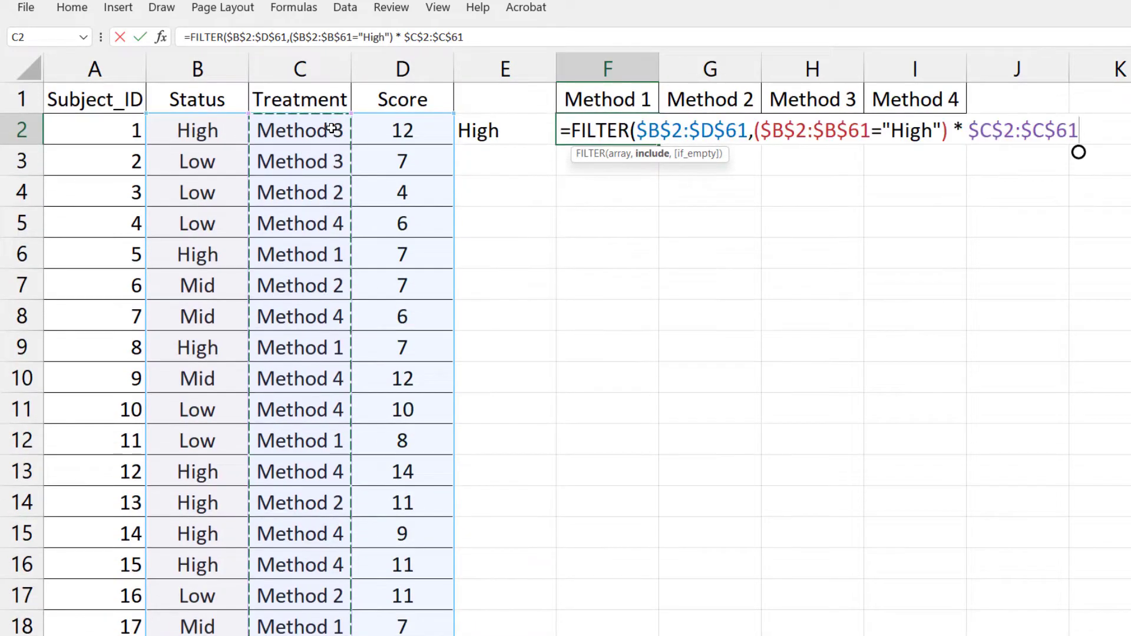
pyautogui.write('=')
pyautogui.click(597, 98)
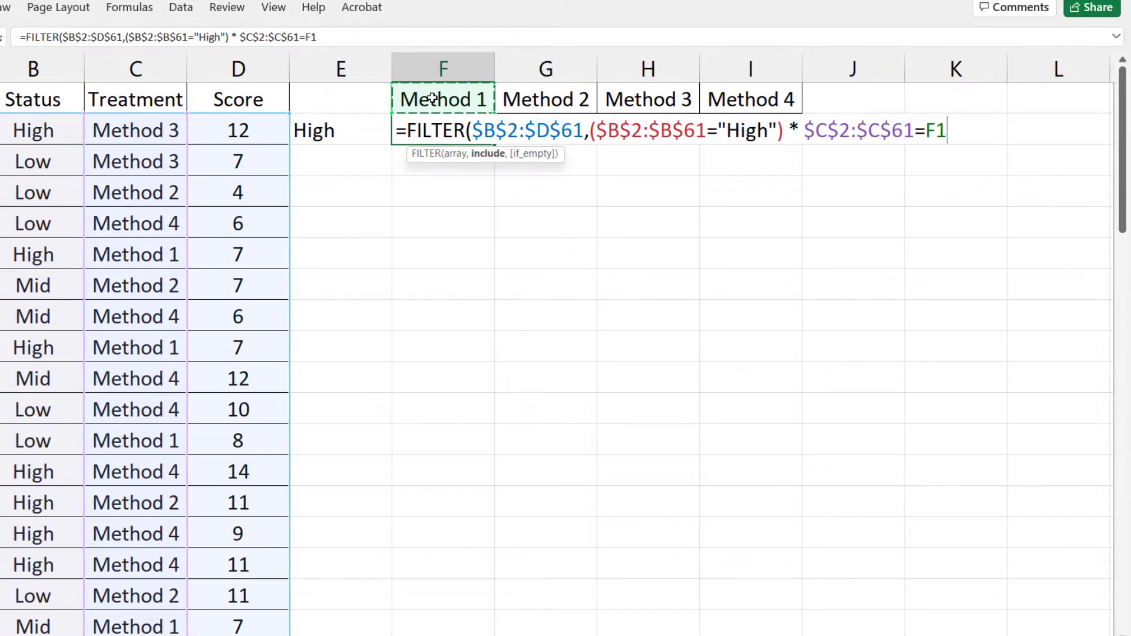
pyautogui.press('F4')
pyautogui.press('F4')
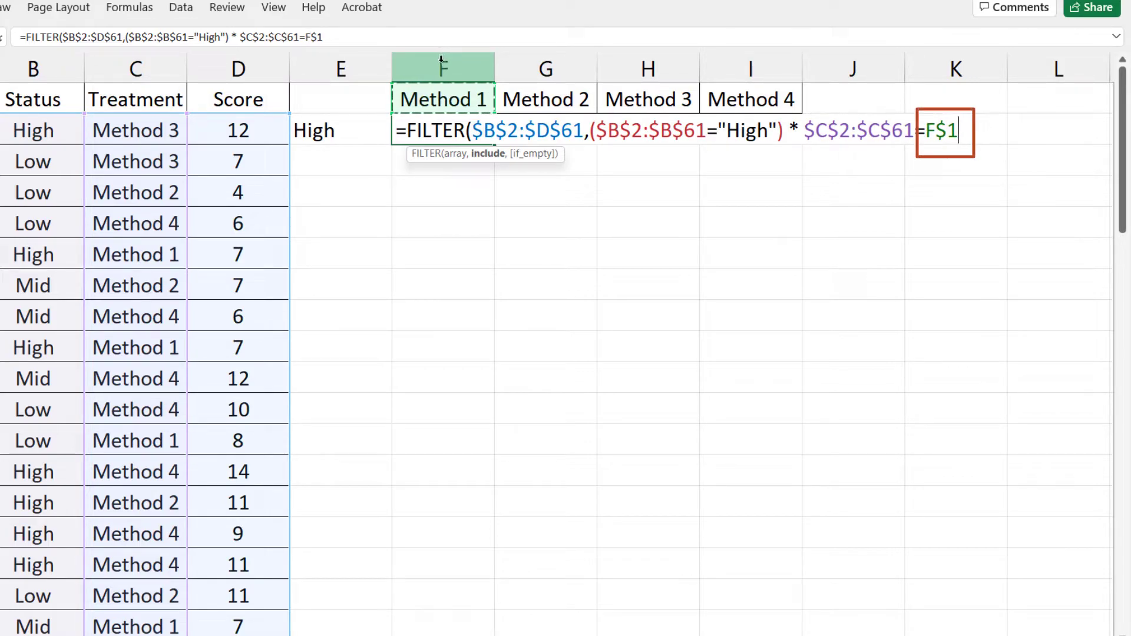
pyautogui.write(')')
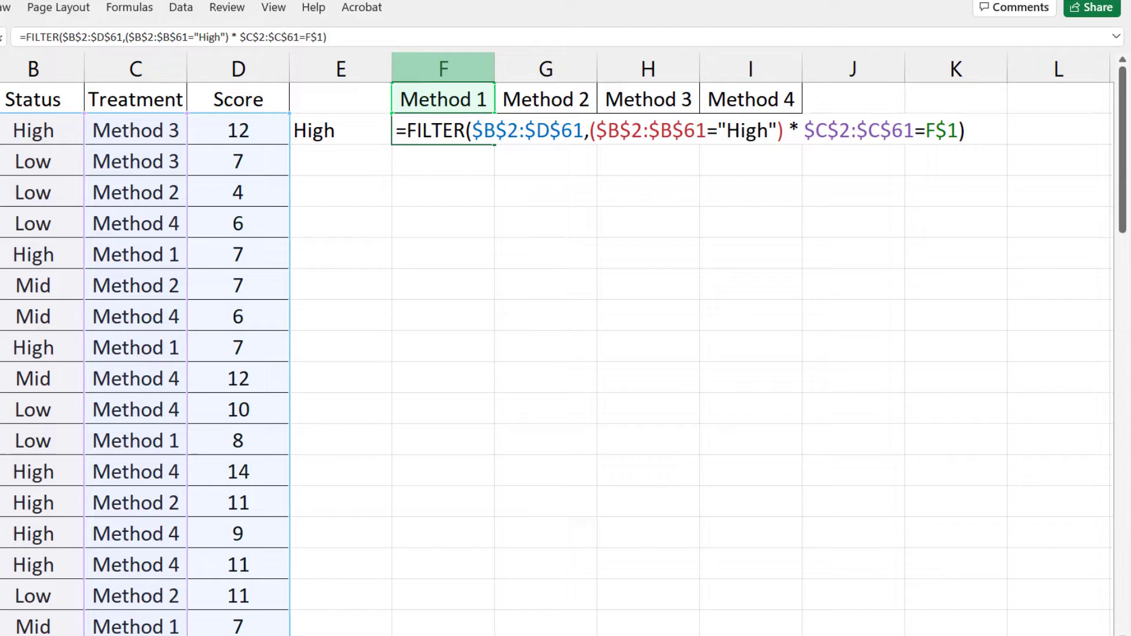
pyautogui.click(804, 124)
pyautogui.write('(')
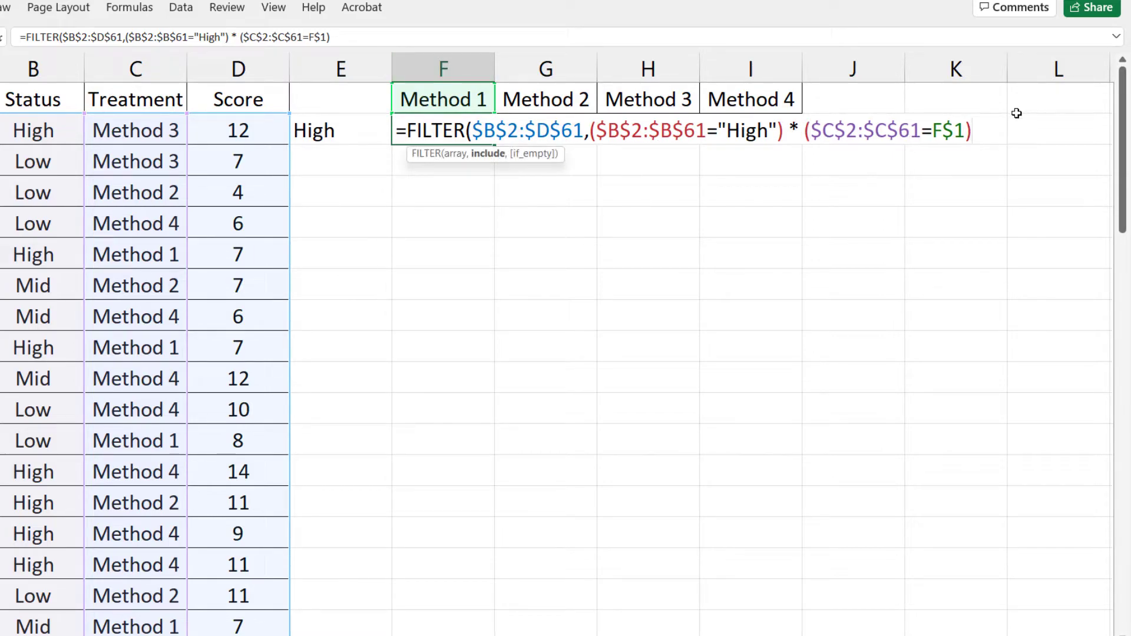
pyautogui.write(')')
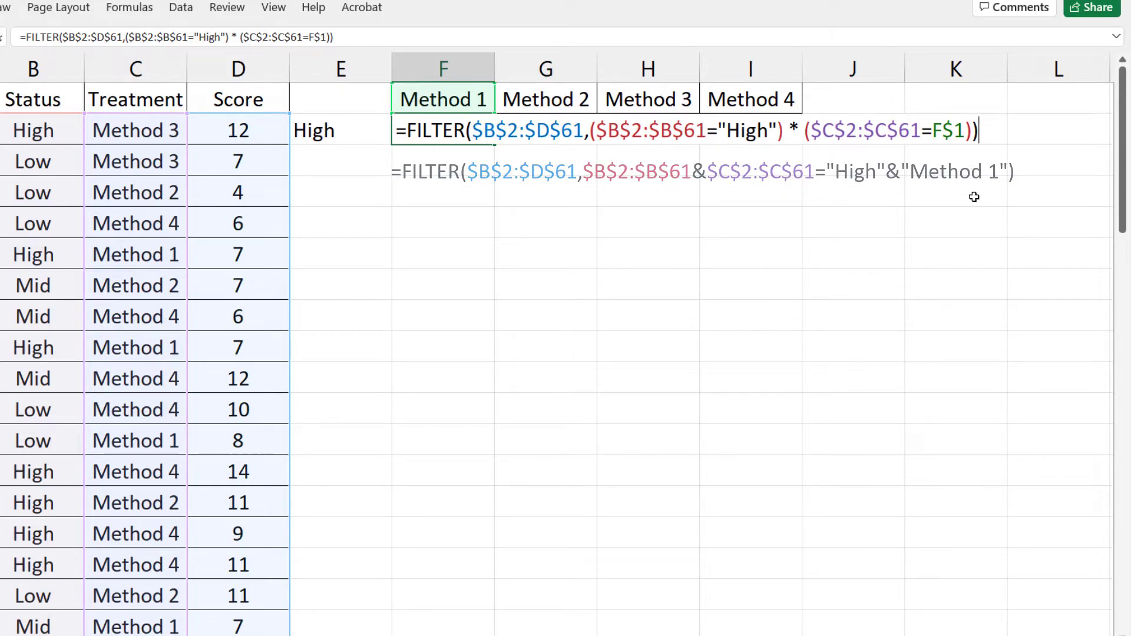
pyautogui.press('Return')
pyautogui.press('Left')
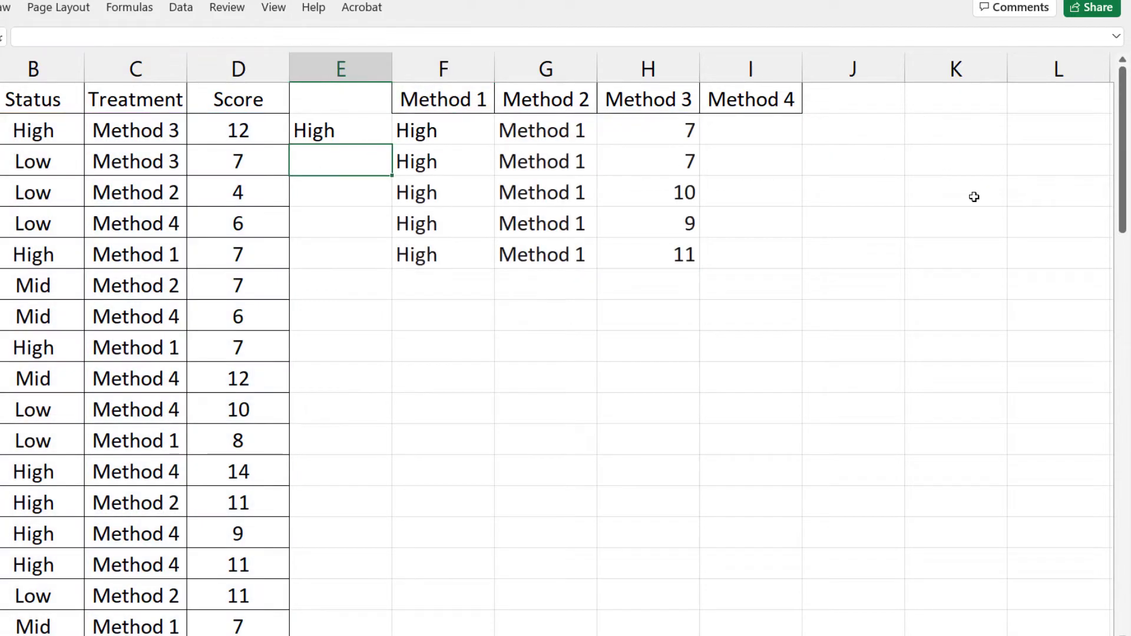
# - Wrap F2's formula in FILTER(...,{0,0,1}) to keep only the scores 7, 7, 10, 9, 11
pyautogui.click(461, 134)
pyautogui.doubleClick(406, 130)
pyautogui.write('FIL')
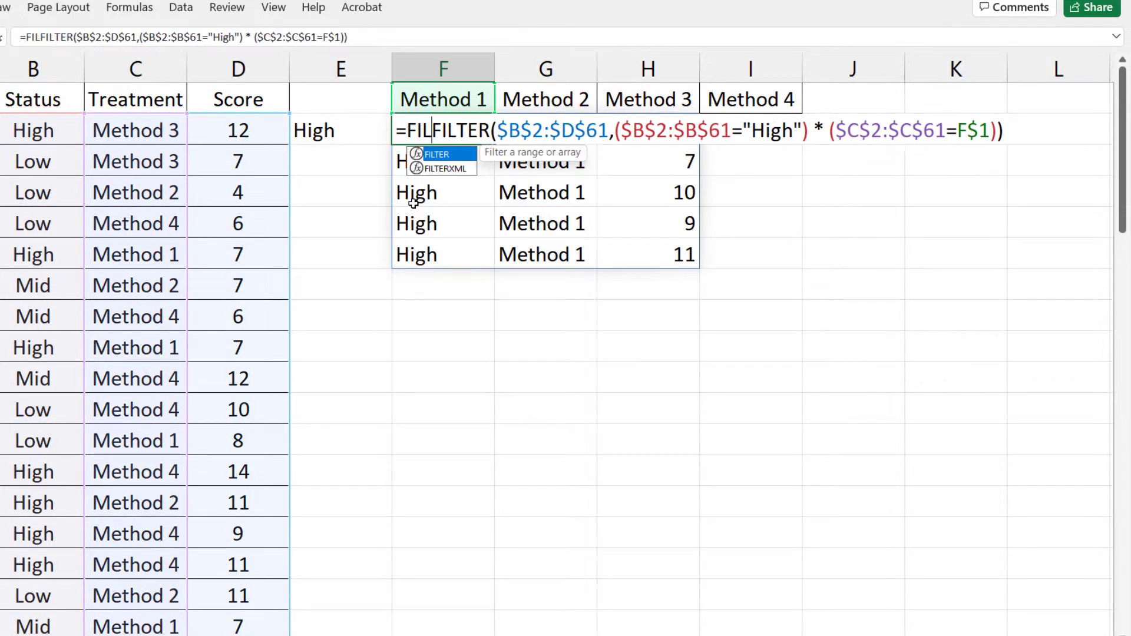
pyautogui.press('Tab')
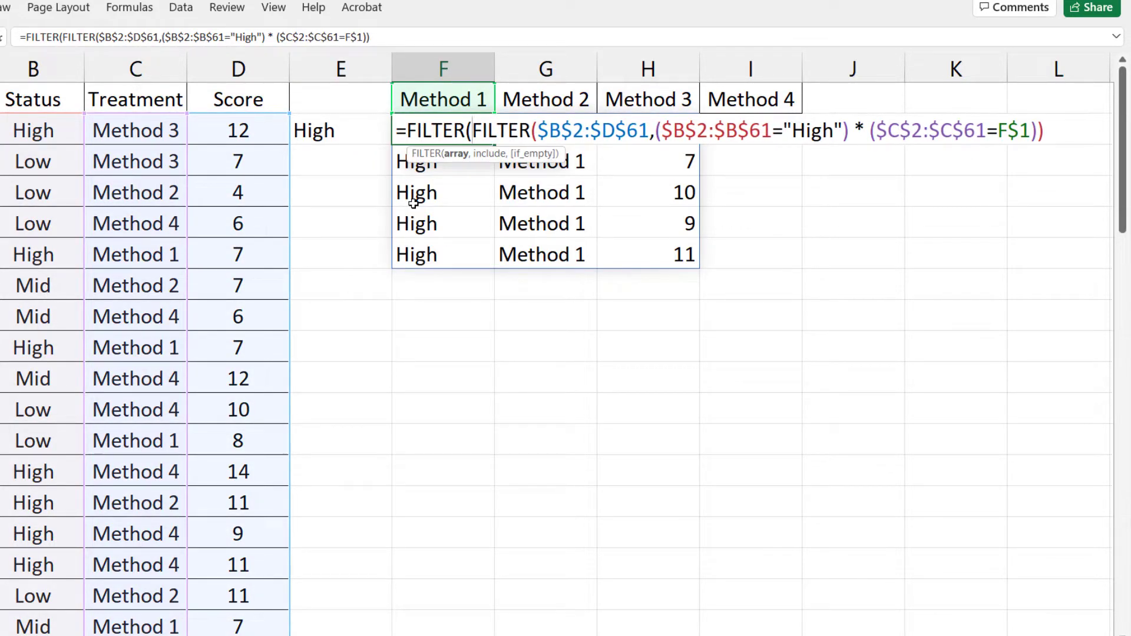
pyautogui.press('End')
pyautogui.write(',')
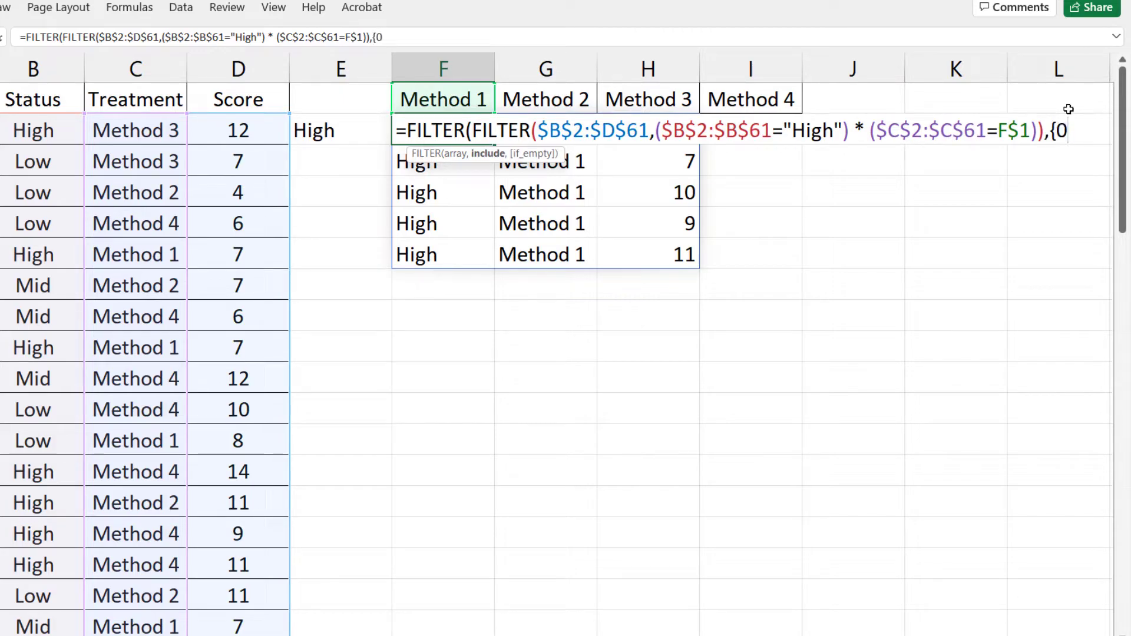
pyautogui.write('{0, 0,1})')
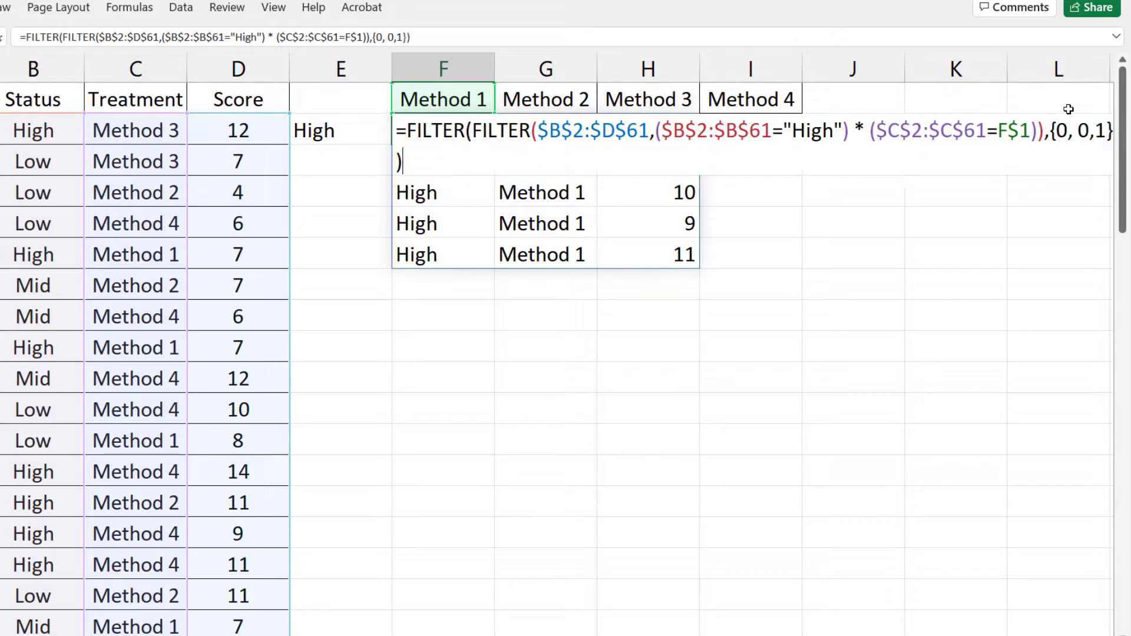
pyautogui.press('Return')
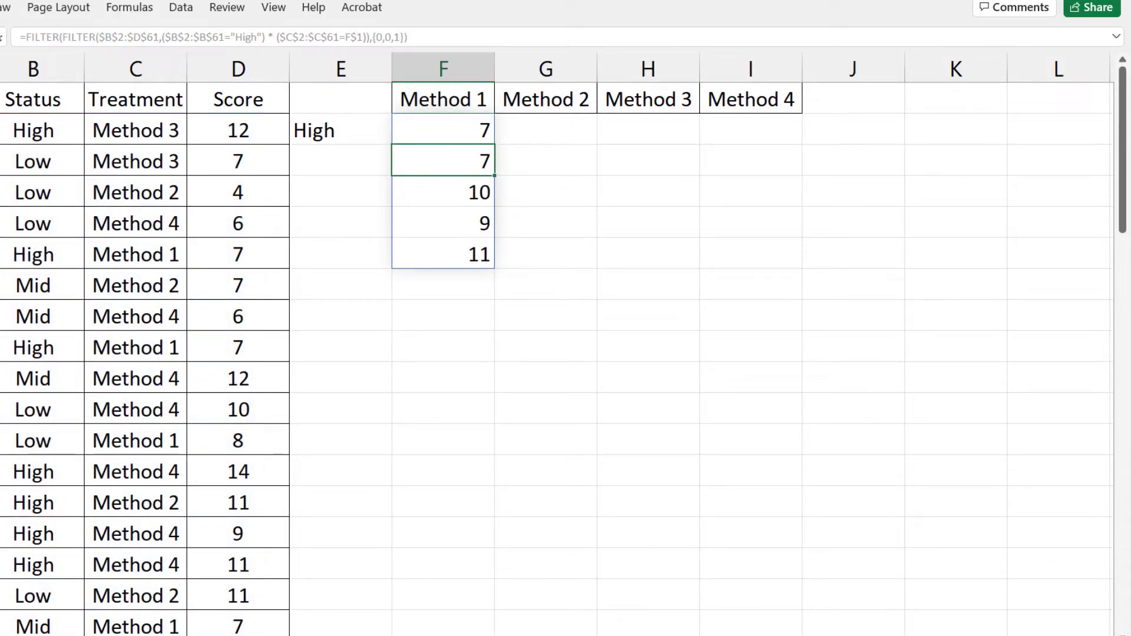
# - Copy the High block E2:F6 and paste it at E7 and E12
pyautogui.moveTo(442, 253); pyautogui.dragTo(320, 139)
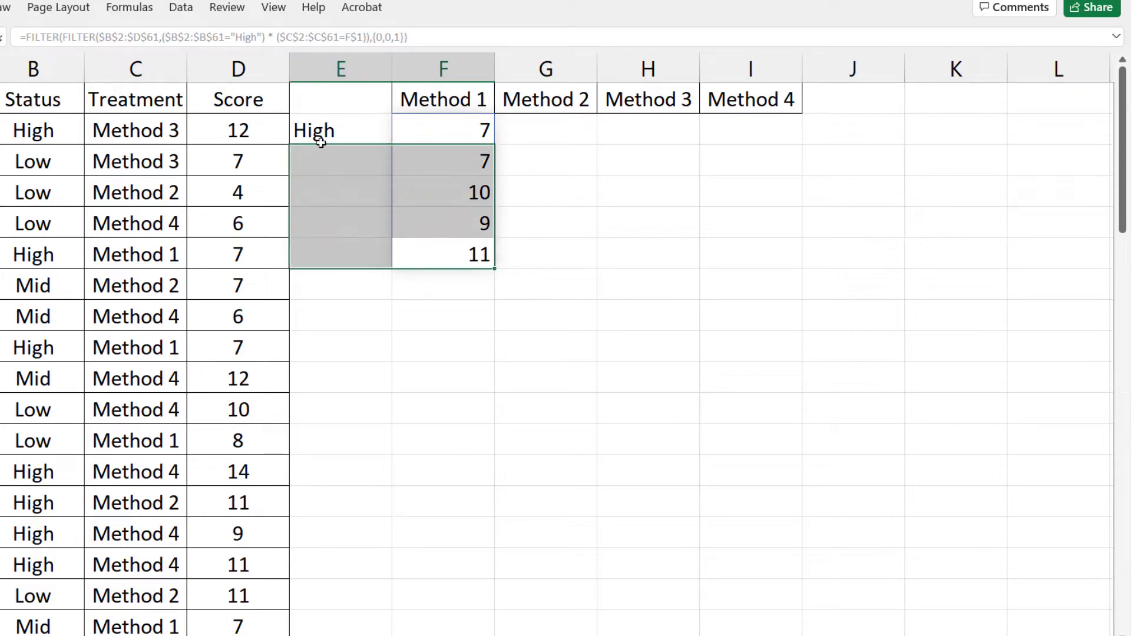
pyautogui.hotkey('ctrl', 'c')
pyautogui.click(334, 288)
pyautogui.hotkey('ctrl', 'v')
pyautogui.click(356, 442)
pyautogui.hotkey('ctrl', 'v')
pyautogui.press('ctrl')
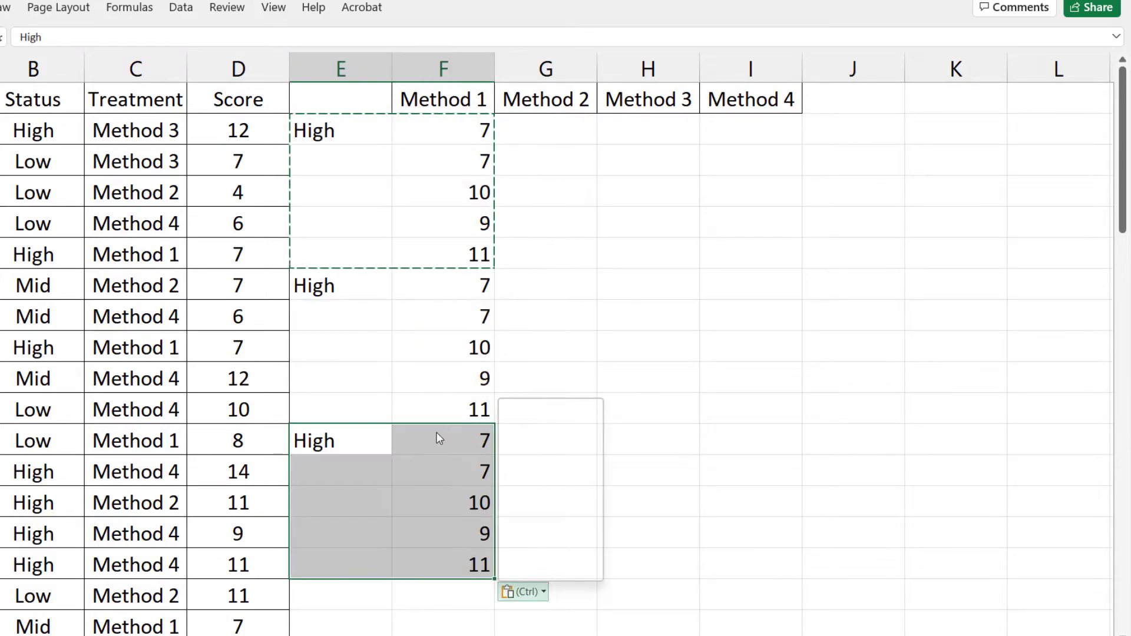
# - Relabel the pasted blocks as Mid in E7 and Low in E12
pyautogui.click(349, 297)
pyautogui.write('Mid')
pyautogui.press('Return')
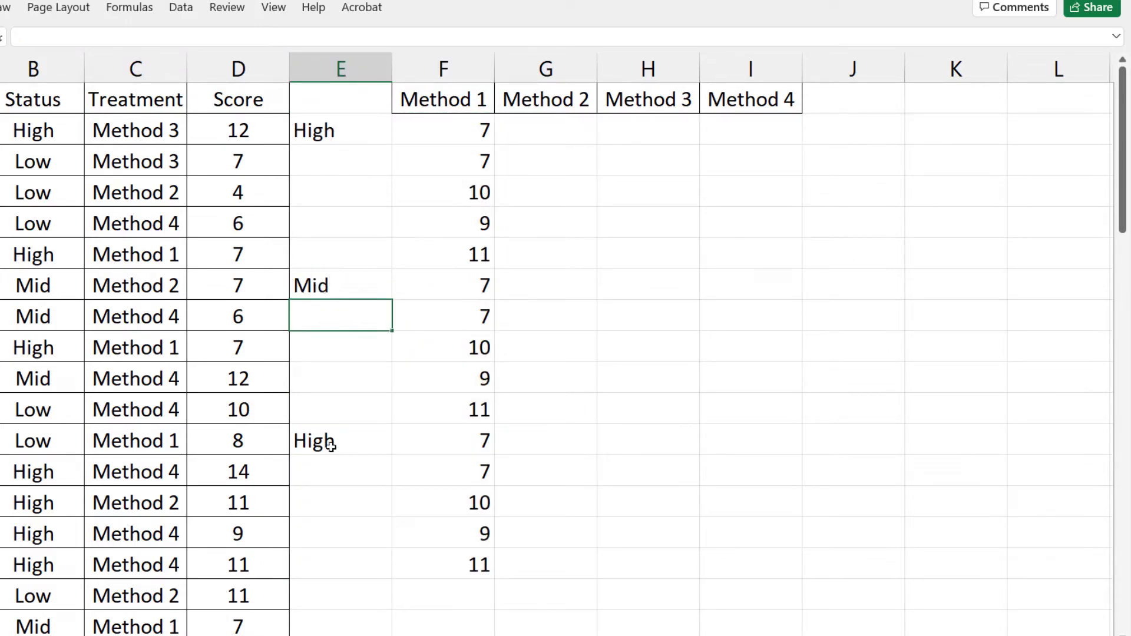
pyautogui.click(328, 439)
pyautogui.write('Low')
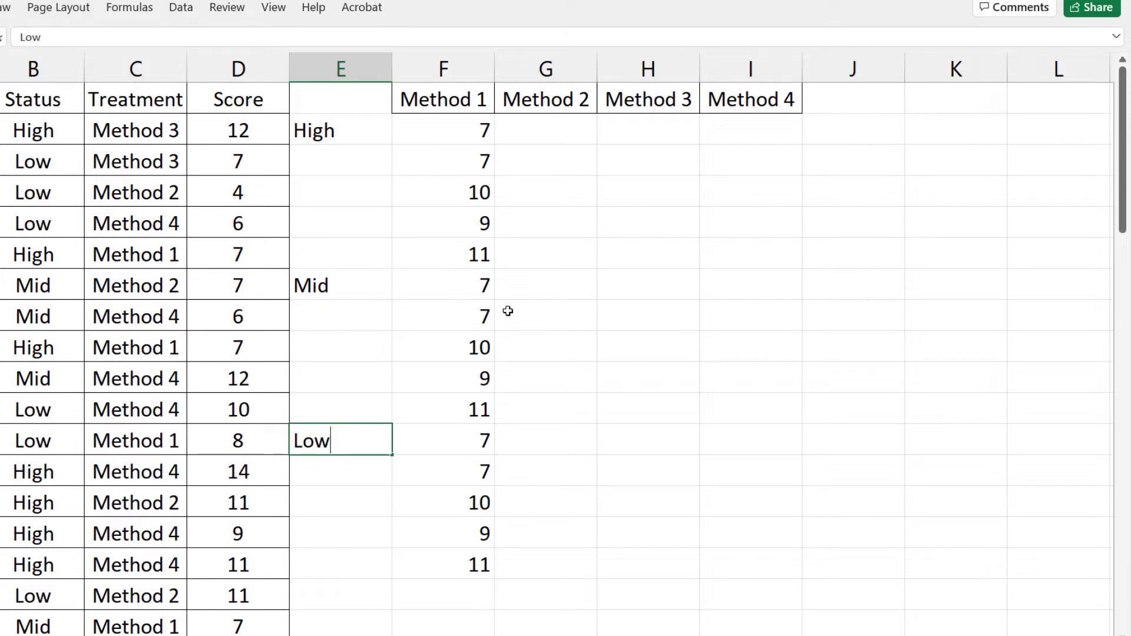
# - Change the status criterion to Mid in F7 and Low in F12
pyautogui.click(479, 285)
pyautogui.doubleClick(479, 285)
pyautogui.doubleClick(810, 286)
pyautogui.press('BackSpace')
pyautogui.write('Mid')
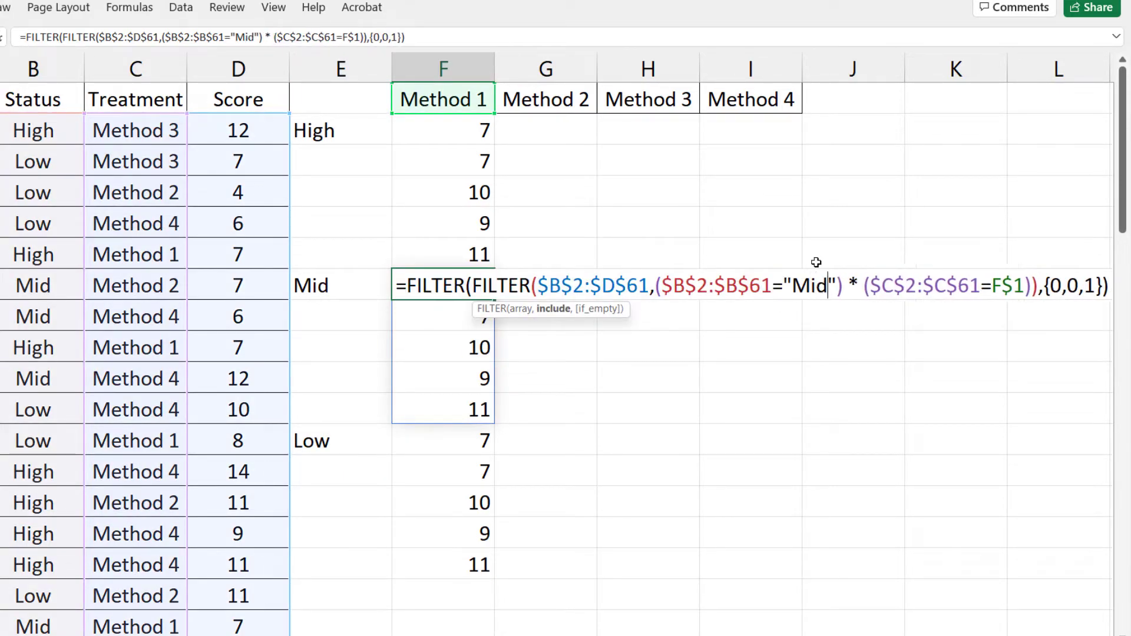
pyautogui.press('Return')
pyautogui.click(460, 439)
pyautogui.doubleClick(461, 439)
pyautogui.doubleClick(808, 440)
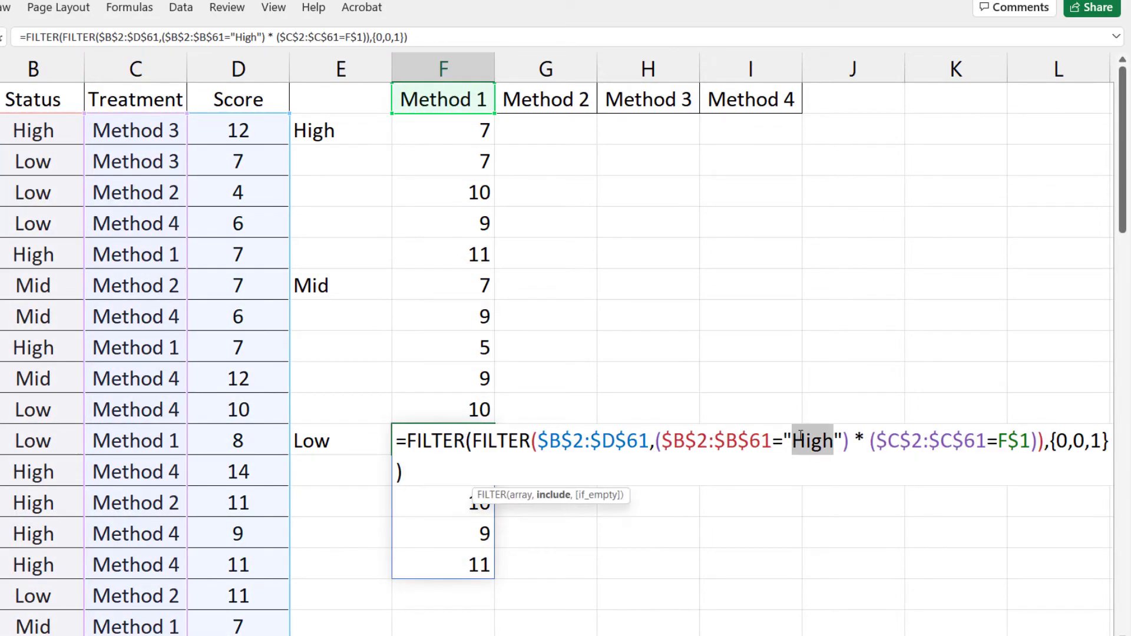
pyautogui.write('Low')
pyautogui.press('Return')
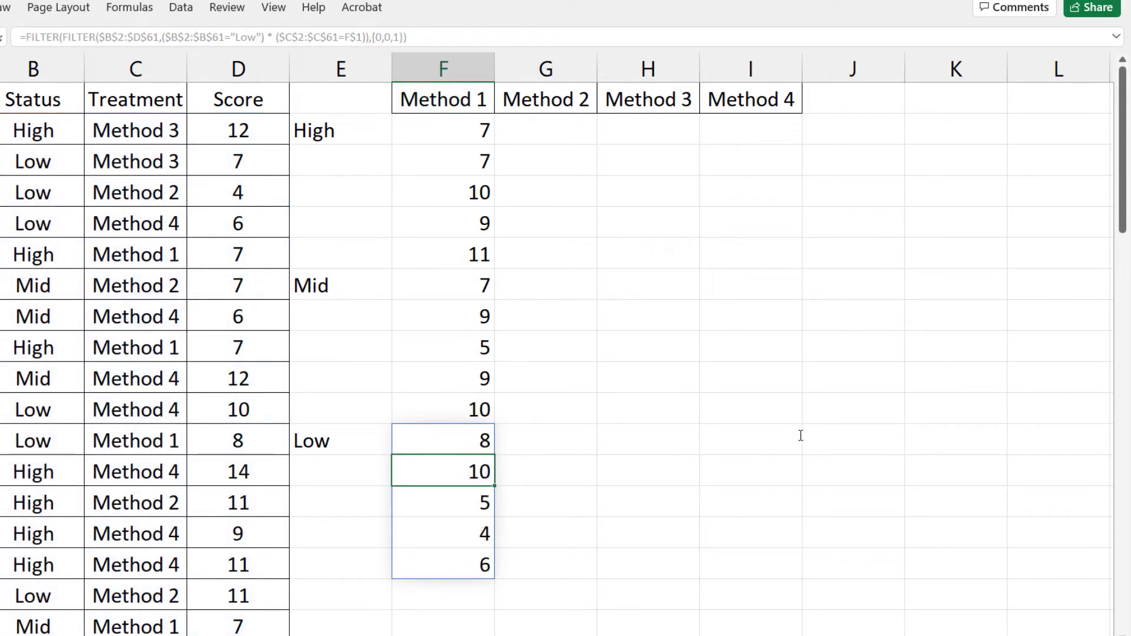
# - Fill the F2:F16 formulas right into columns G to I for Methods 2–4
pyautogui.moveTo(471, 564); pyautogui.dragTo(484, 132)
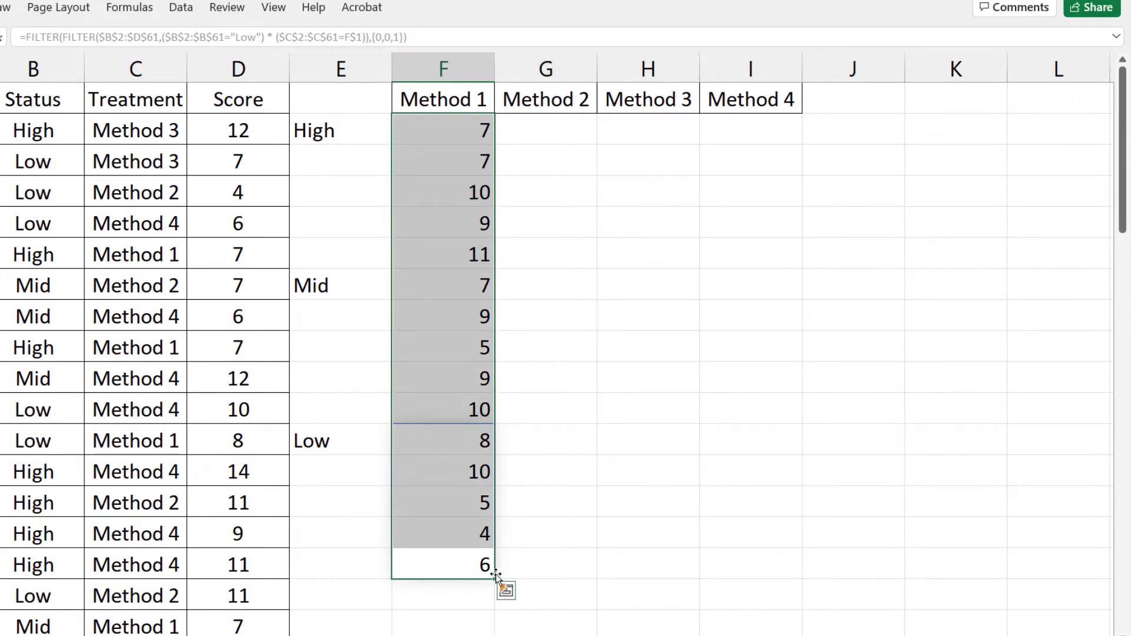
pyautogui.moveTo(497, 579); pyautogui.dragTo(820, 533)
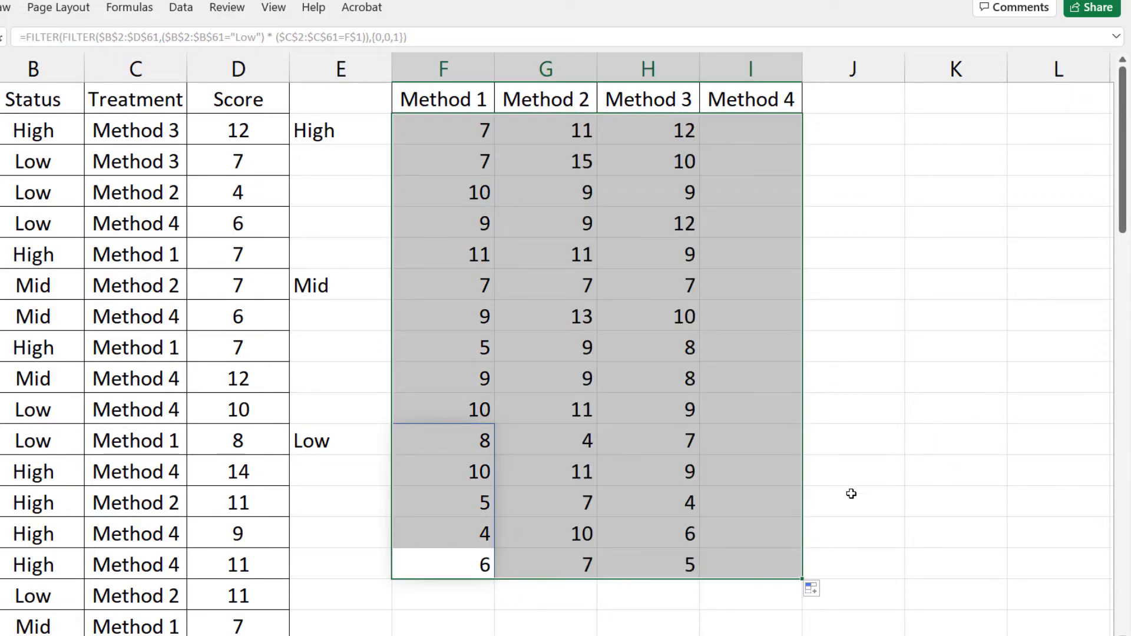
pyautogui.click(956, 171)
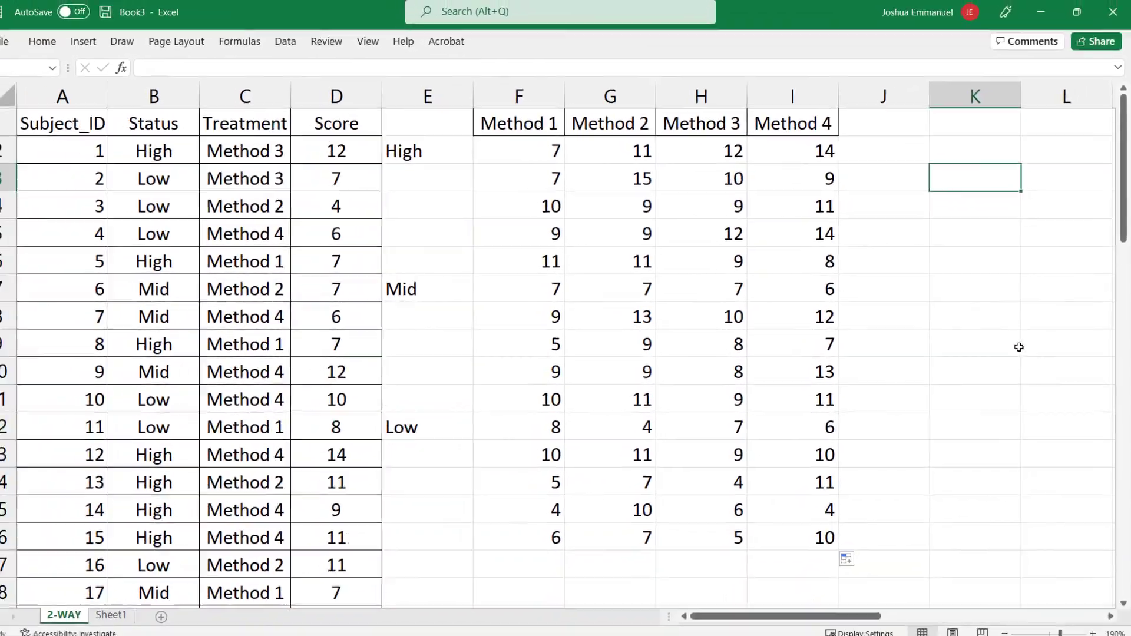
# - Set up Anova: Two-Factor With Replication on E1:I16 with 5 rows per sample, output to a range
pyautogui.click(301, 48)
pyautogui.click(1054, 66)
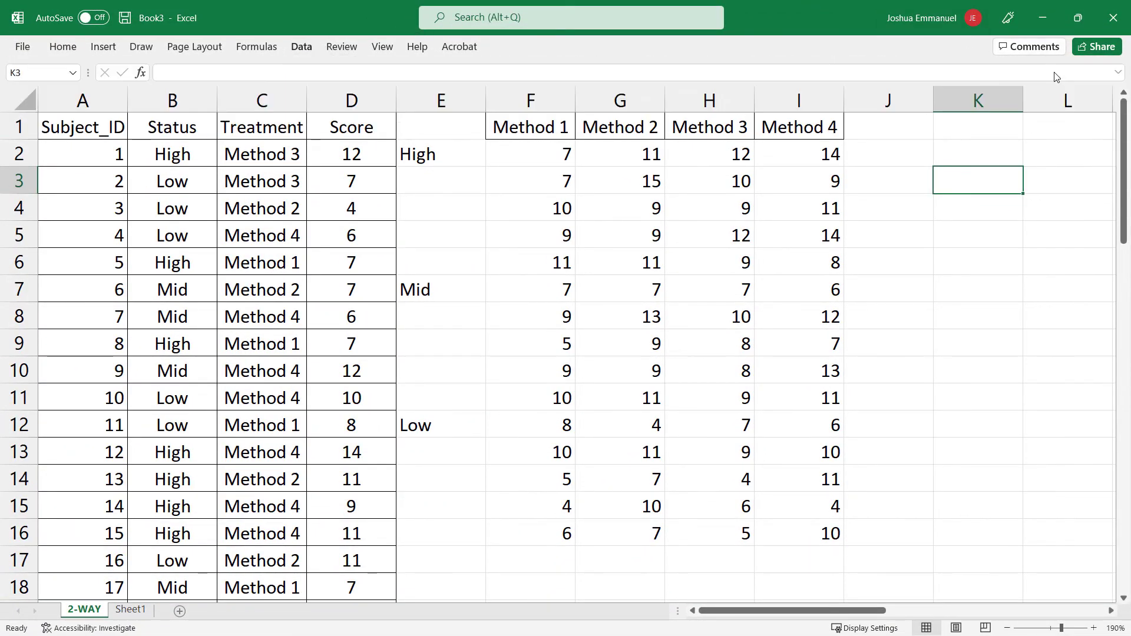
pyautogui.click(338, 205)
pyautogui.moveTo(441, 127); pyautogui.dragTo(825, 530)
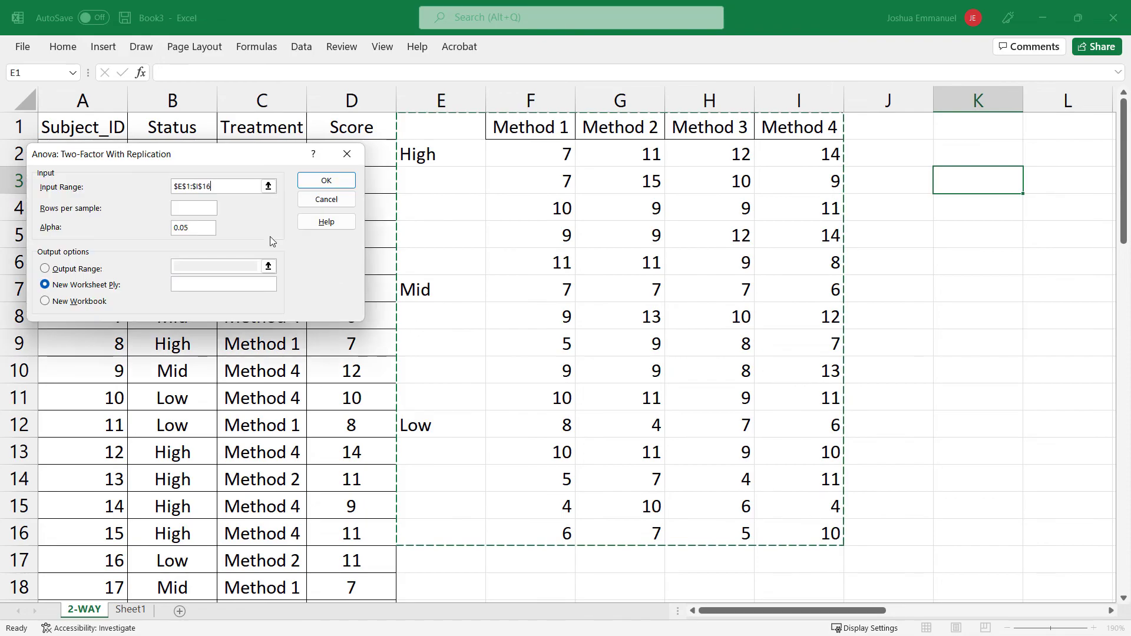
pyautogui.click(195, 206)
pyautogui.click(45, 269)
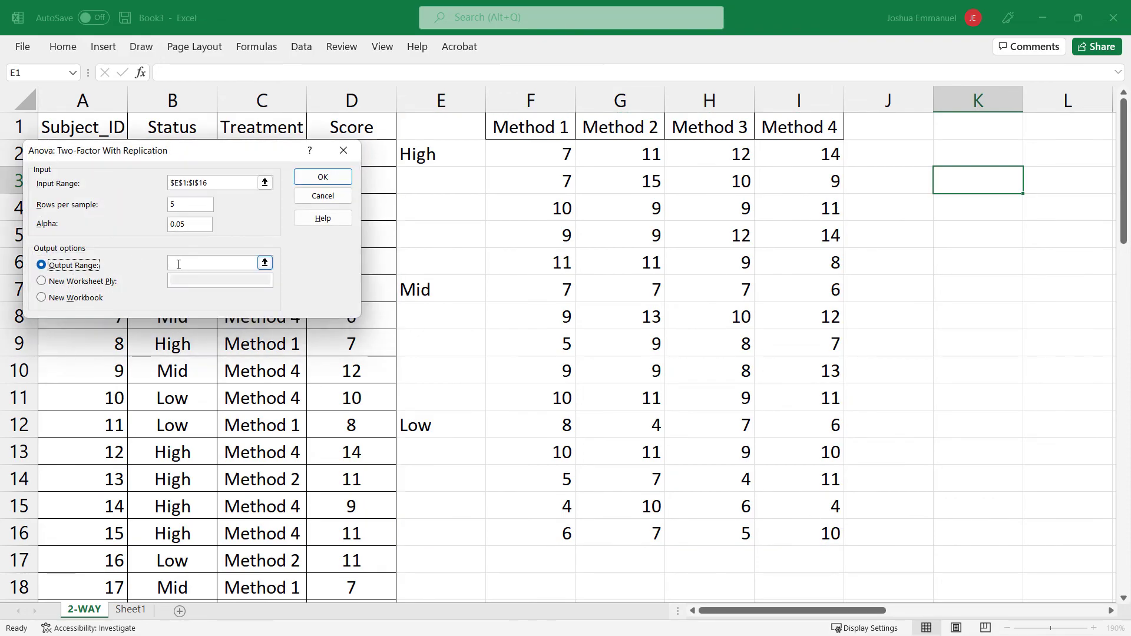